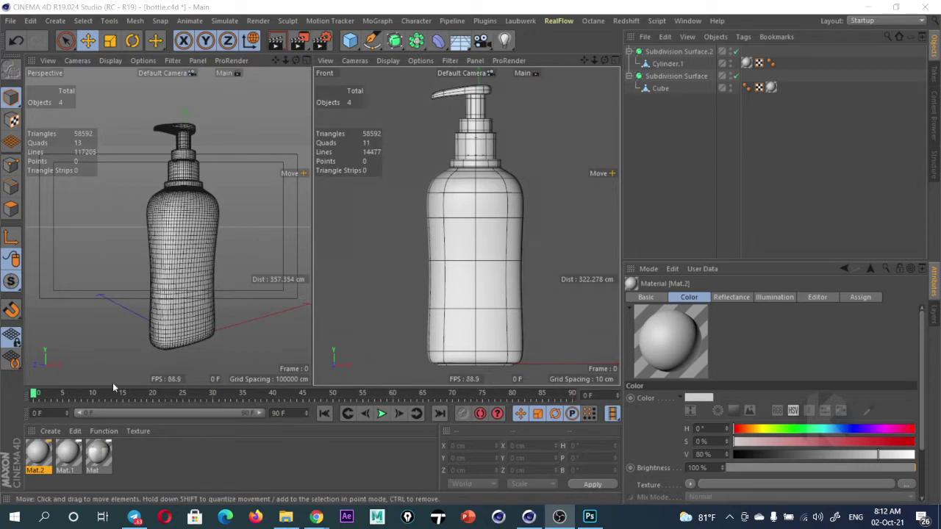
- Open Mat.2 in the Material Editor on its Color channel and shift the window up slightly
double_click(45, 456)
mouse_move(409, 84)
left_mouse_down()
mouse_move(417, 74)
mouse_move(404, 50)
left_mouse_up()
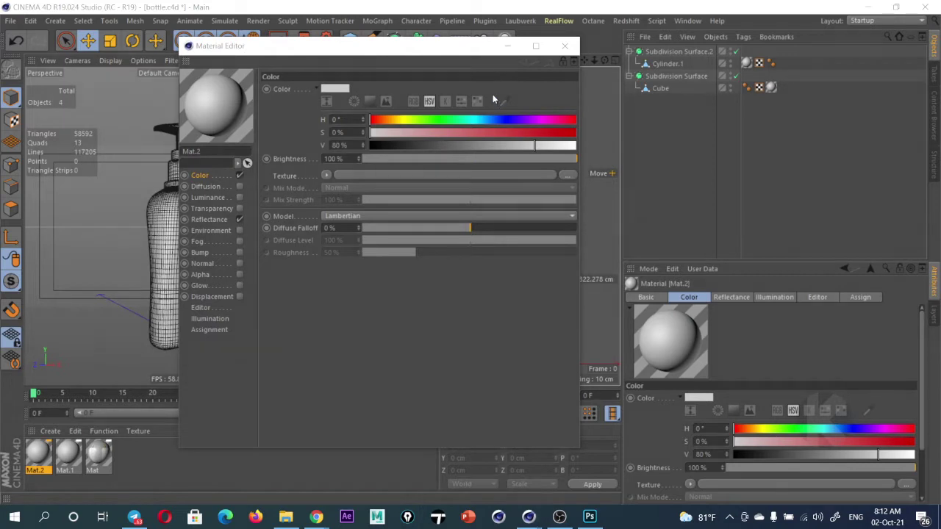
left_click(935, 315)
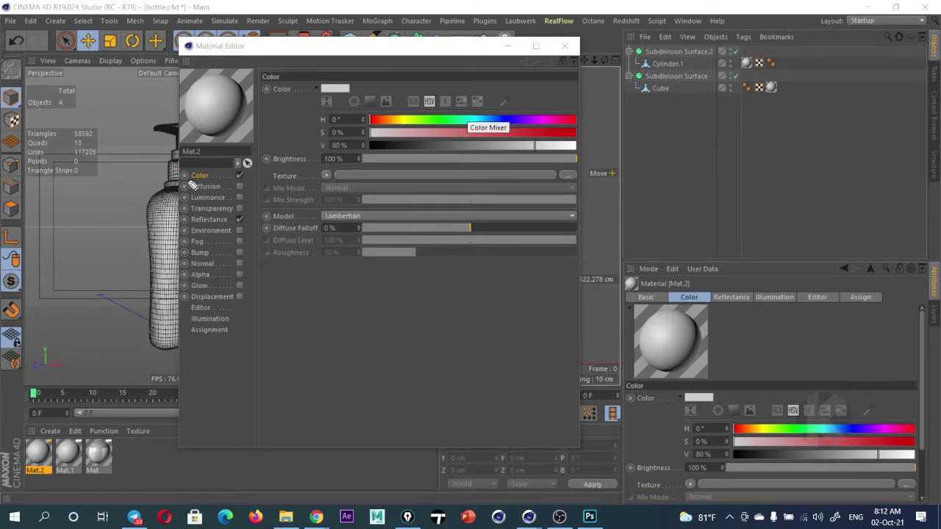
left_click_drag(192, 180, 239, 180)
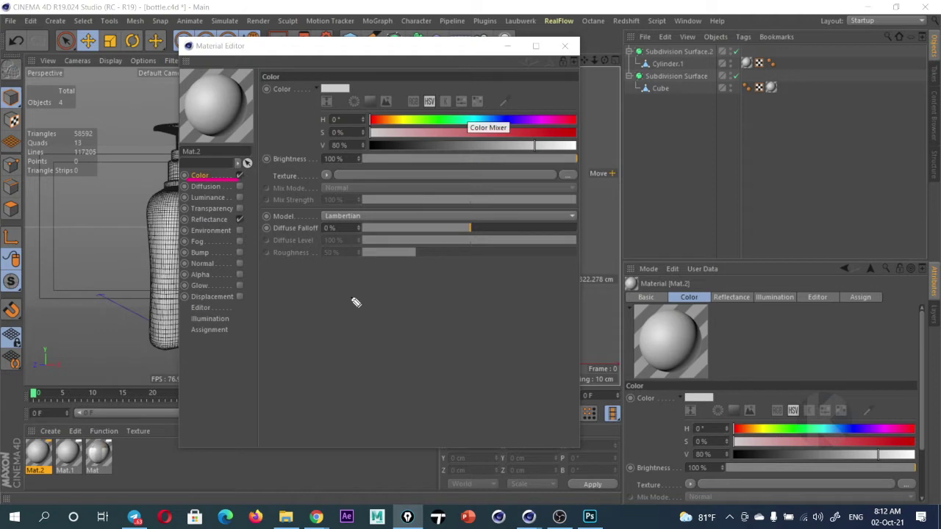
mouse_move(346, 316)
left_mouse_down()
mouse_move(329, 291)
mouse_move(347, 319)
left_mouse_up()
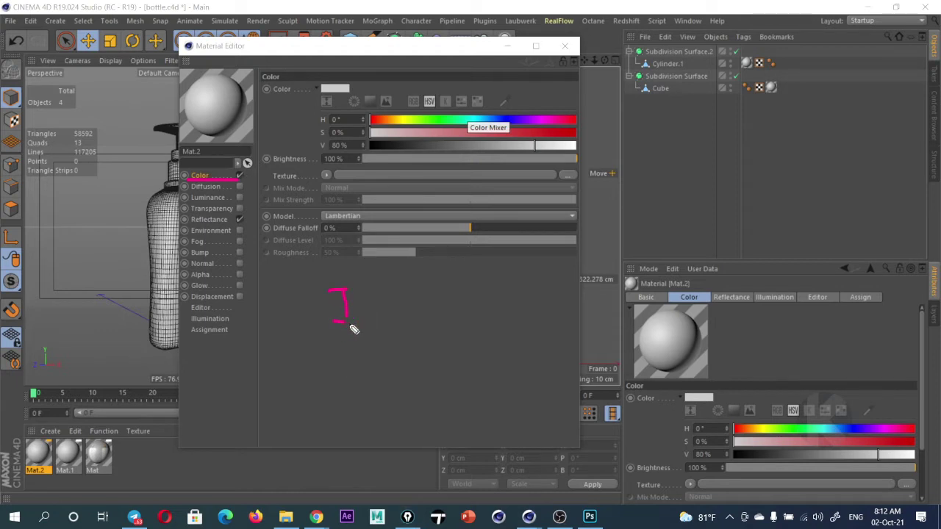
left_click(363, 319)
mouse_move(401, 292)
left_mouse_down()
mouse_move(402, 309)
mouse_move(420, 319)
mouse_move(466, 303)
mouse_move(483, 318)
mouse_move(516, 317)
left_mouse_up()
left_click_drag(521, 278, 546, 313)
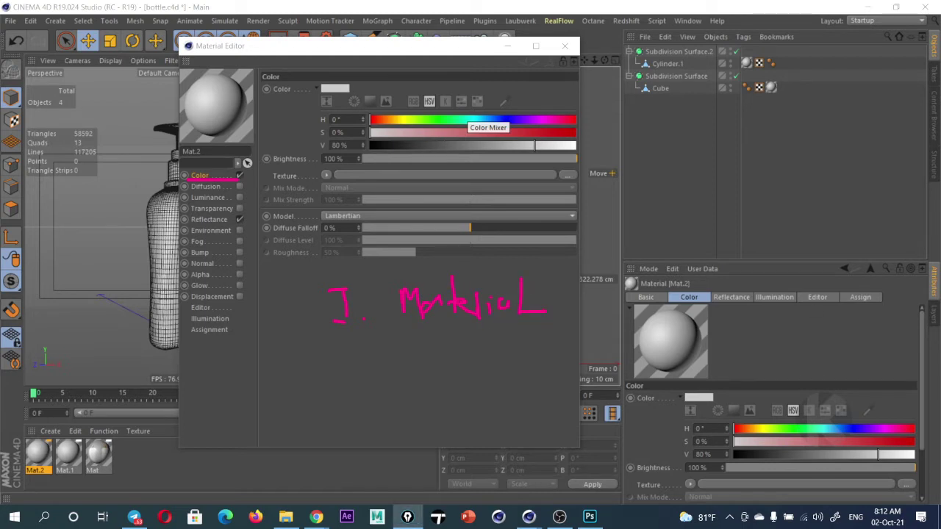
key("Escape")
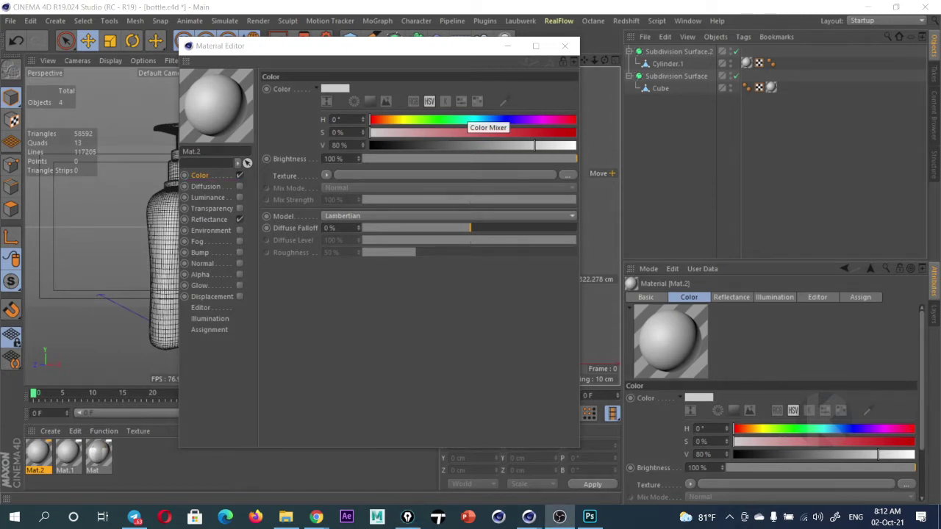
key("alt+Tab")
key("alt+Tab")
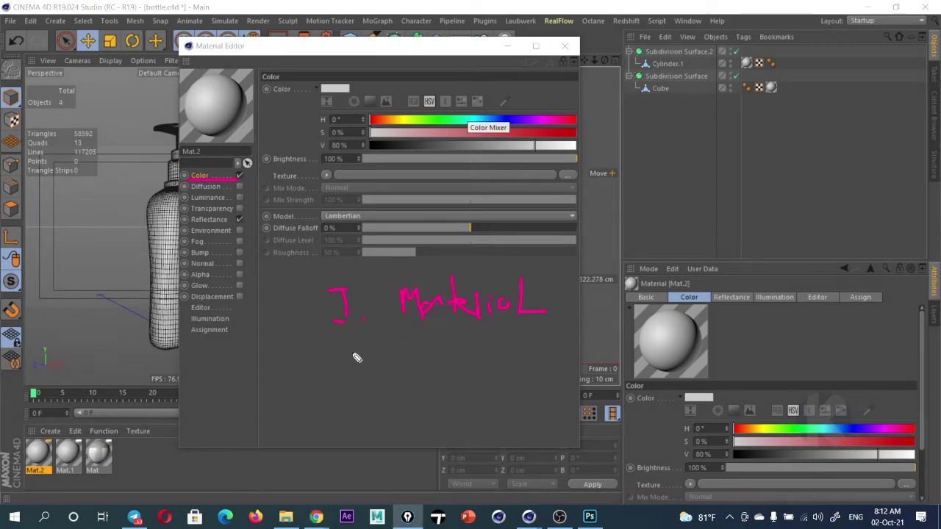
mouse_move(347, 347)
left_mouse_down()
mouse_move(354, 375)
mouse_move(359, 339)
left_mouse_up()
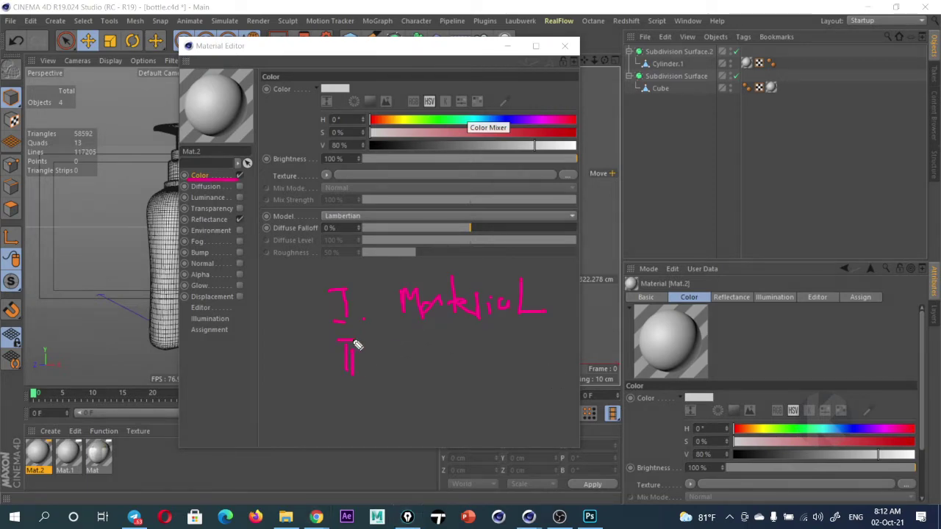
left_click_drag(338, 372, 366, 372)
left_click(372, 371)
mouse_move(415, 340)
left_mouse_down()
mouse_move(415, 365)
mouse_move(461, 357)
mouse_move(459, 382)
left_mouse_up()
mouse_move(471, 341)
left_mouse_down()
mouse_move(471, 367)
mouse_move(485, 368)
left_mouse_up()
mouse_move(496, 338)
left_mouse_down()
mouse_move(497, 368)
mouse_move(498, 356)
left_mouse_up()
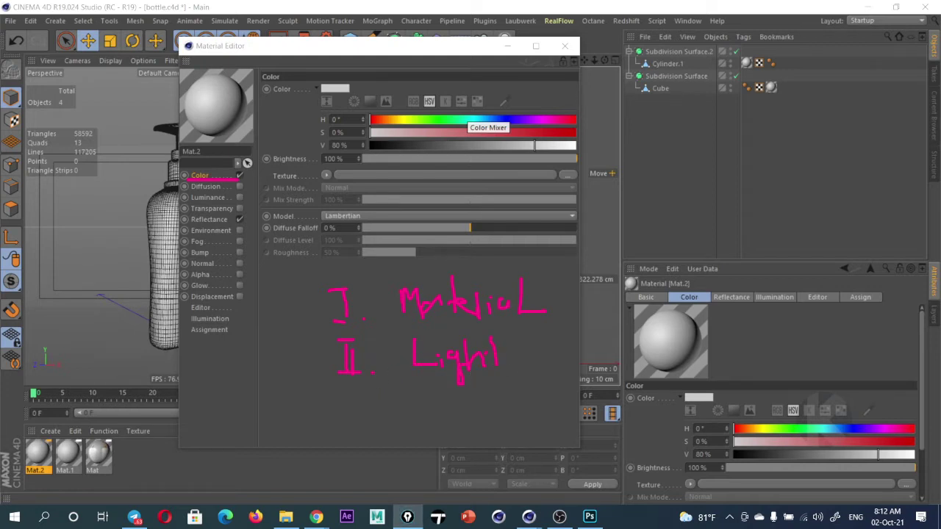
key("Escape")
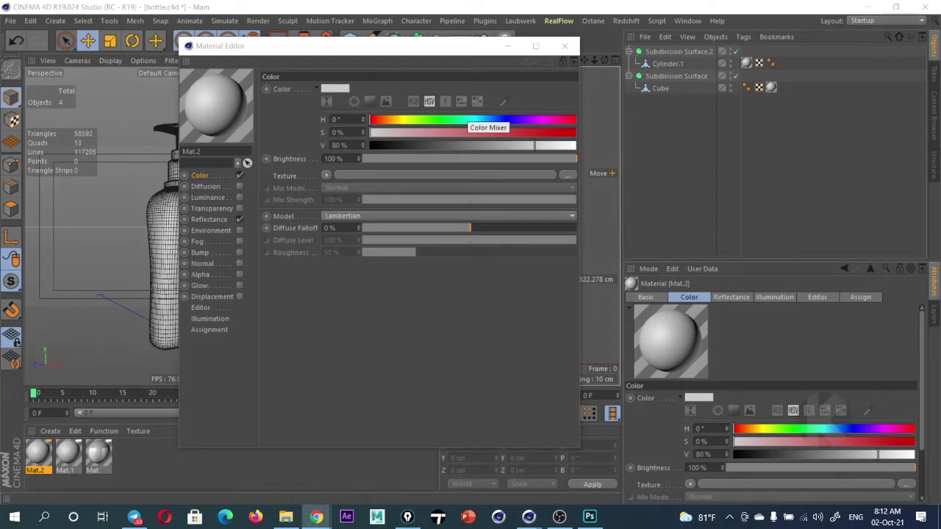
left_click(408, 517)
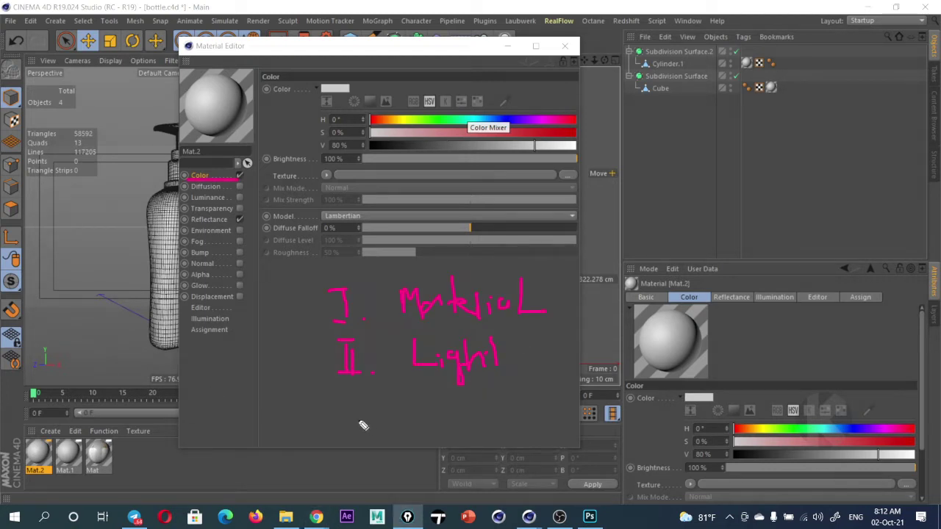
mouse_move(343, 404)
left_mouse_down()
mouse_move(344, 435)
mouse_move(355, 442)
mouse_move(372, 401)
left_mouse_up()
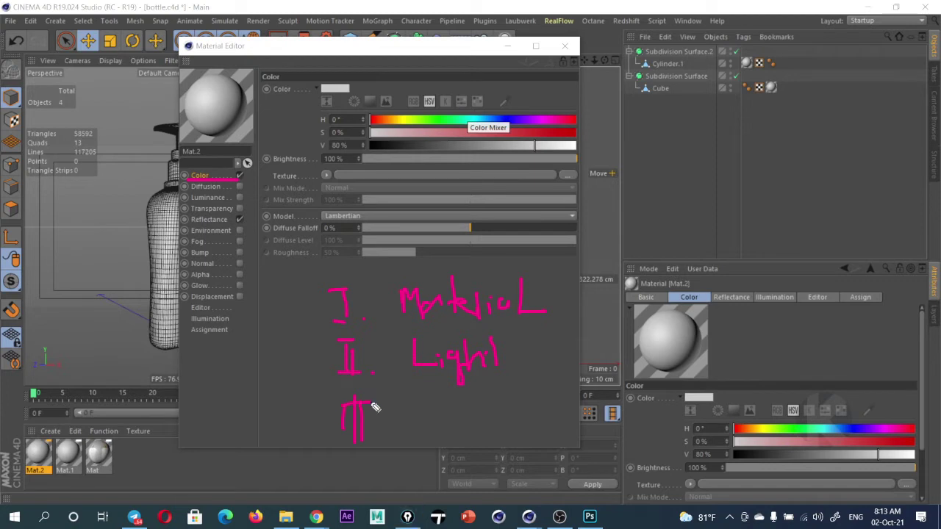
left_click_drag(353, 439, 387, 434)
left_click(403, 433)
mouse_move(427, 389)
left_mouse_down()
mouse_move(430, 425)
mouse_move(542, 394)
mouse_move(553, 417)
mouse_move(571, 403)
mouse_move(582, 419)
mouse_move(604, 409)
mouse_move(612, 432)
left_mouse_up()
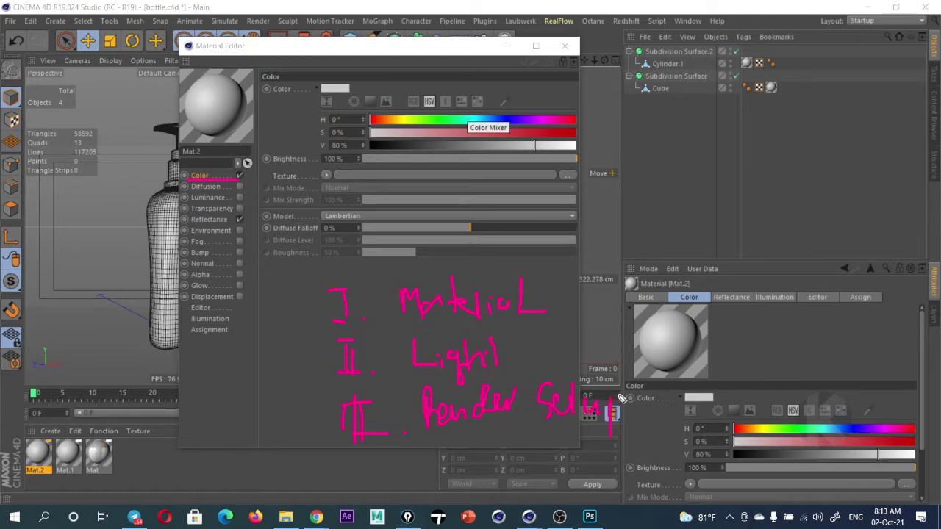
left_click_drag(620, 398, 614, 412)
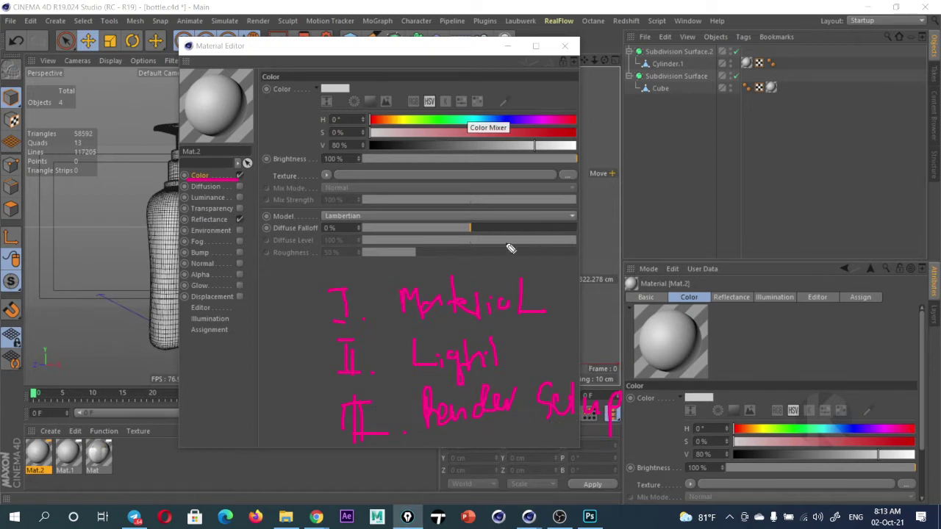
mouse_move(424, 273)
left_mouse_down()
mouse_move(310, 292)
mouse_move(548, 304)
mouse_move(397, 277)
left_mouse_up()
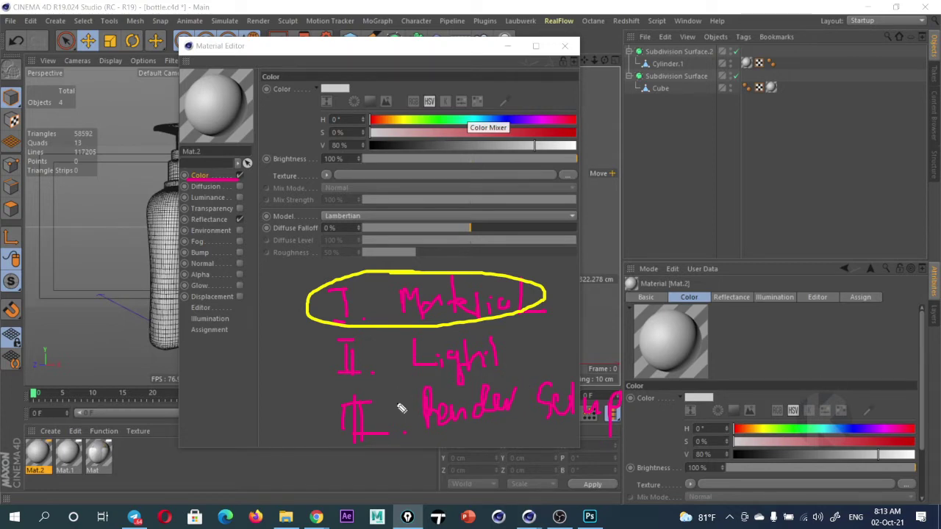
left_click_drag(338, 387, 640, 374)
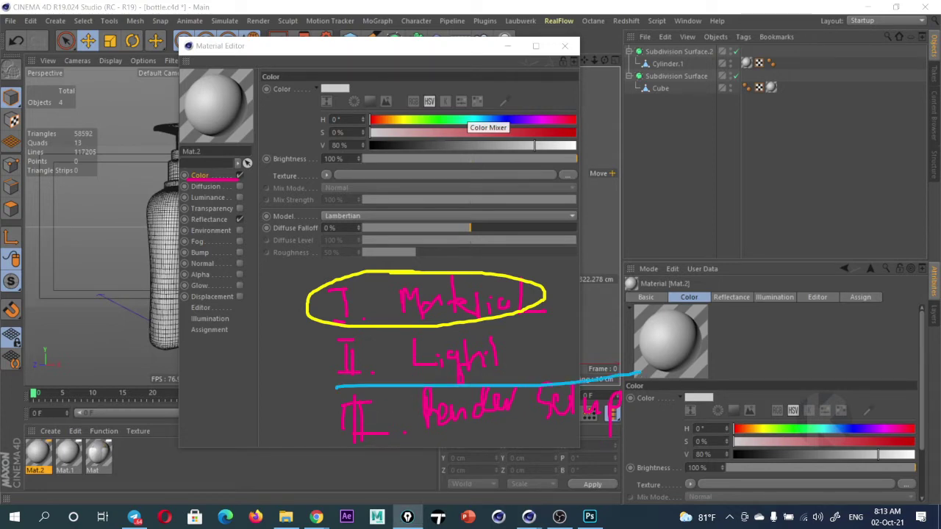
key("Escape")
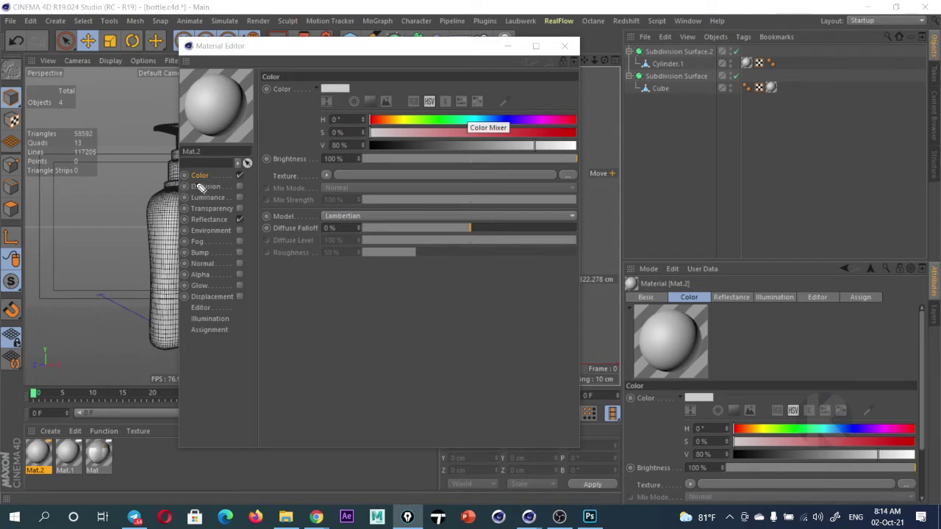
left_click_drag(189, 179, 229, 182)
left_click_drag(240, 176, 322, 171)
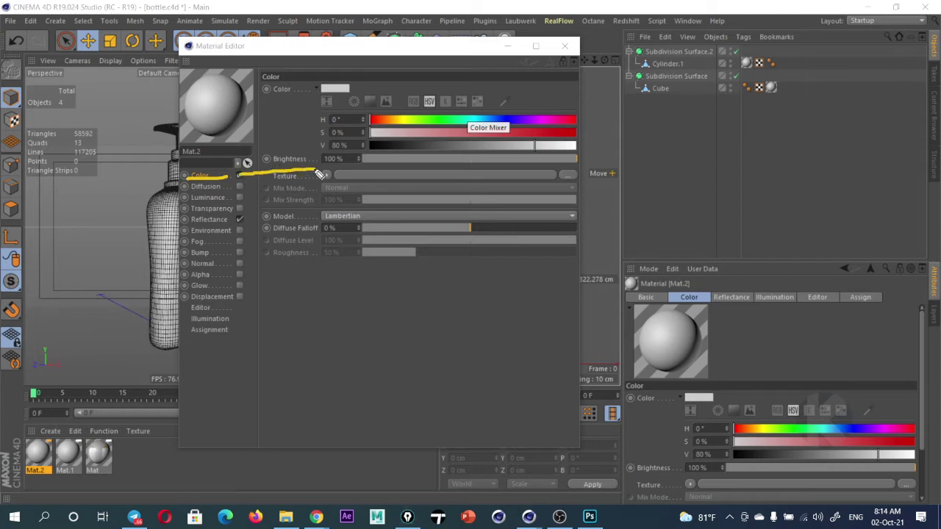
mouse_move(359, 116)
left_mouse_down()
mouse_move(488, 175)
mouse_move(582, 133)
mouse_move(412, 114)
left_mouse_up()
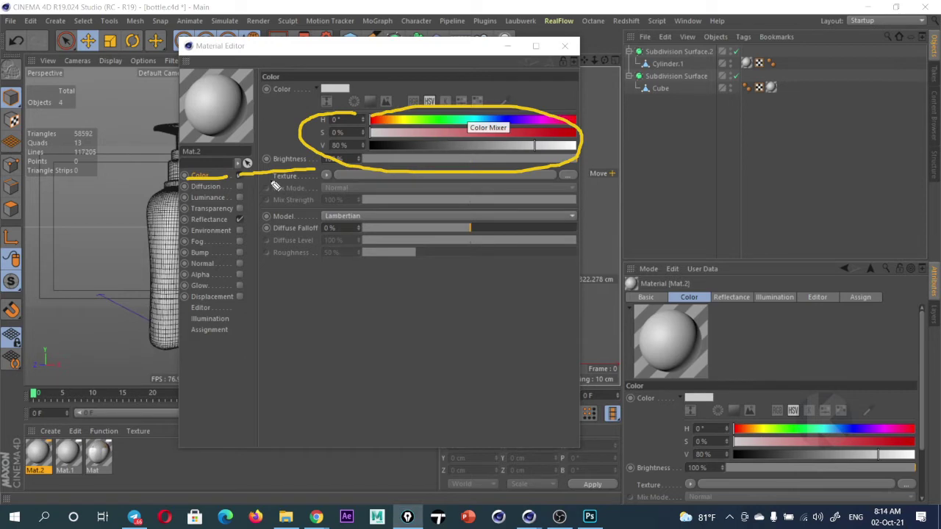
mouse_move(271, 180)
left_mouse_down()
mouse_move(360, 188)
mouse_move(333, 184)
left_mouse_up()
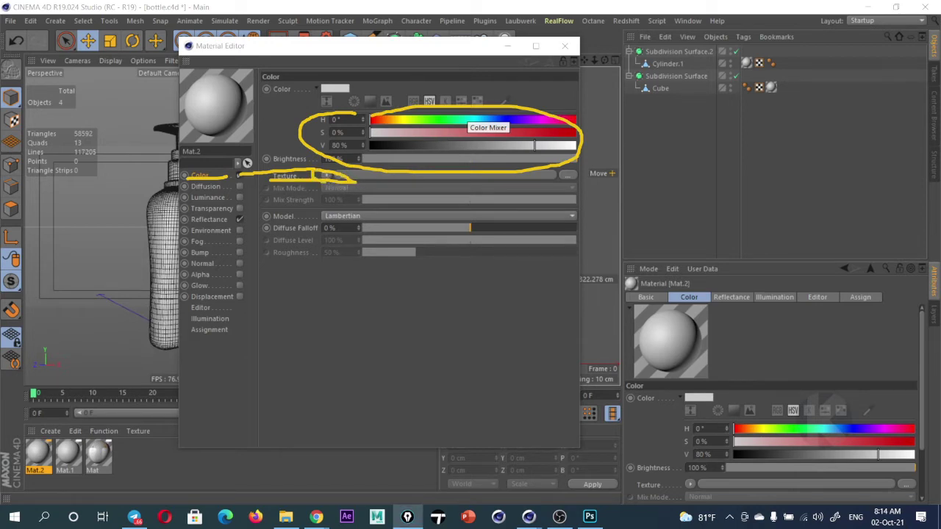
left_click_drag(271, 177, 353, 189)
key("Escape")
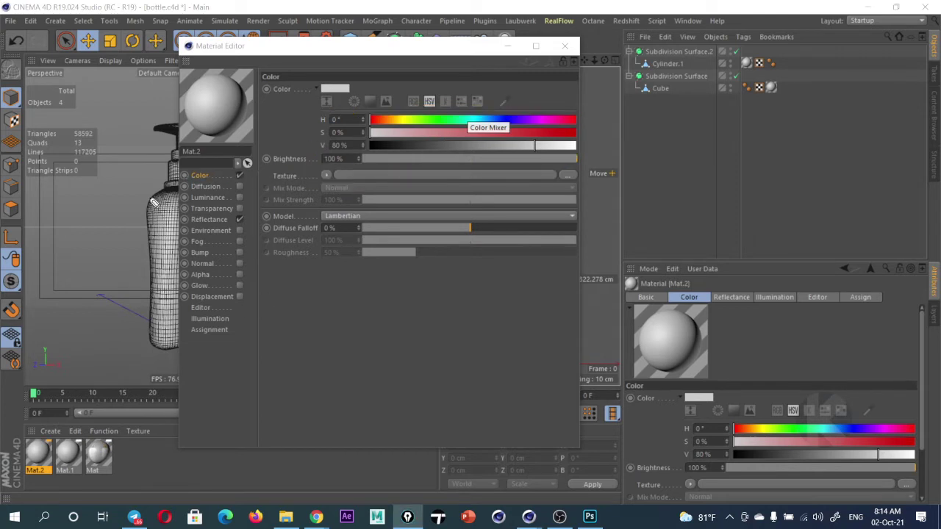
left_click_drag(272, 181, 352, 184)
key("Escape")
mouse_move(193, 209)
left_mouse_down()
mouse_move(244, 197)
mouse_move(224, 211)
left_mouse_up()
left_click_drag(189, 288, 237, 289)
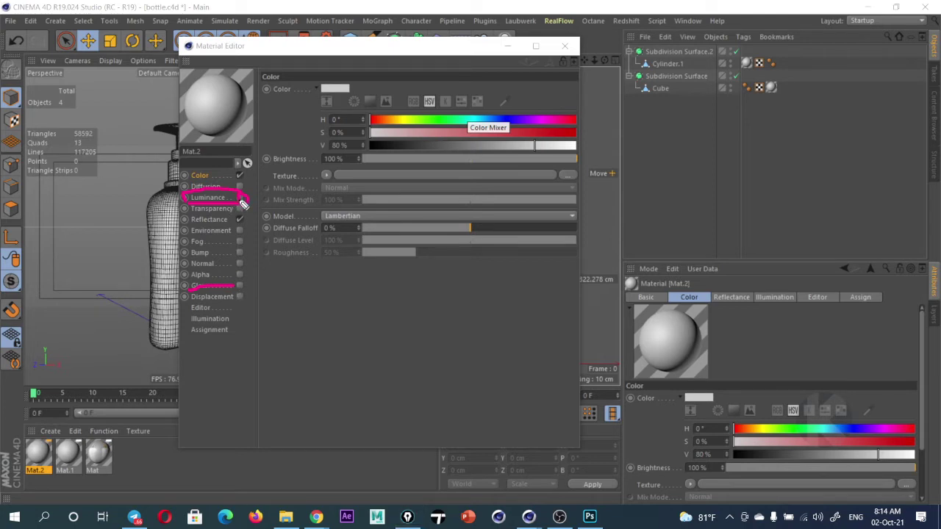
left_click_drag(240, 200, 265, 181)
left_click_drag(235, 283, 329, 272)
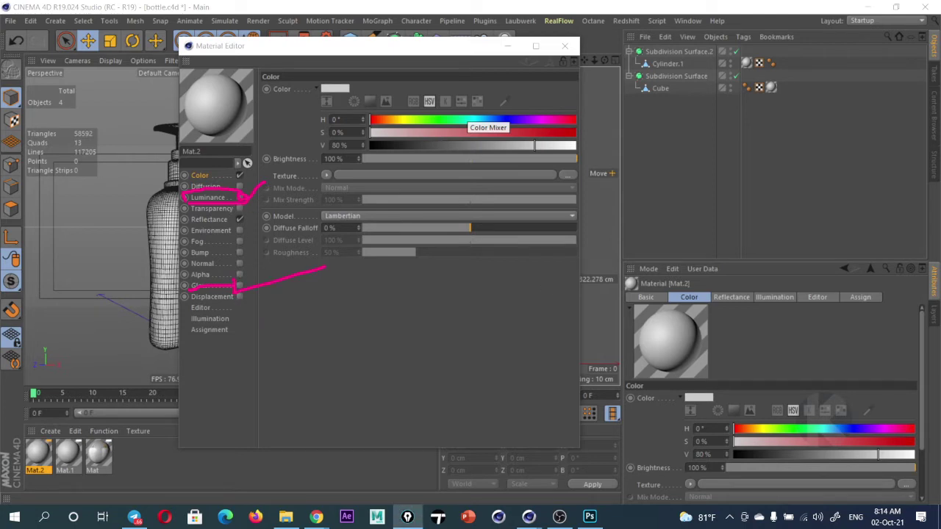
key("Escape")
left_click_drag(191, 211, 243, 211)
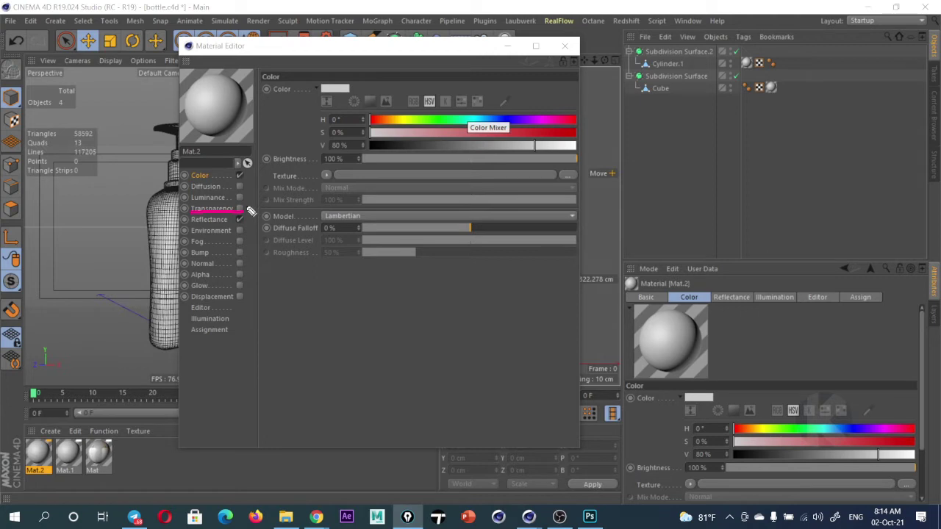
- Enable Mat.2's Transparency, lower its colour value to V 86%, then switch Transparency off again
key("Escape")
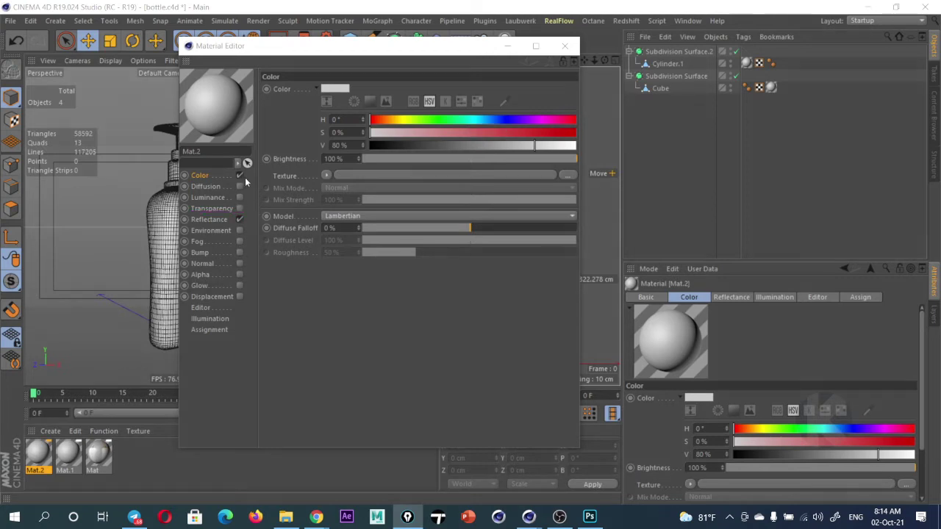
left_click(208, 219)
left_click(209, 208)
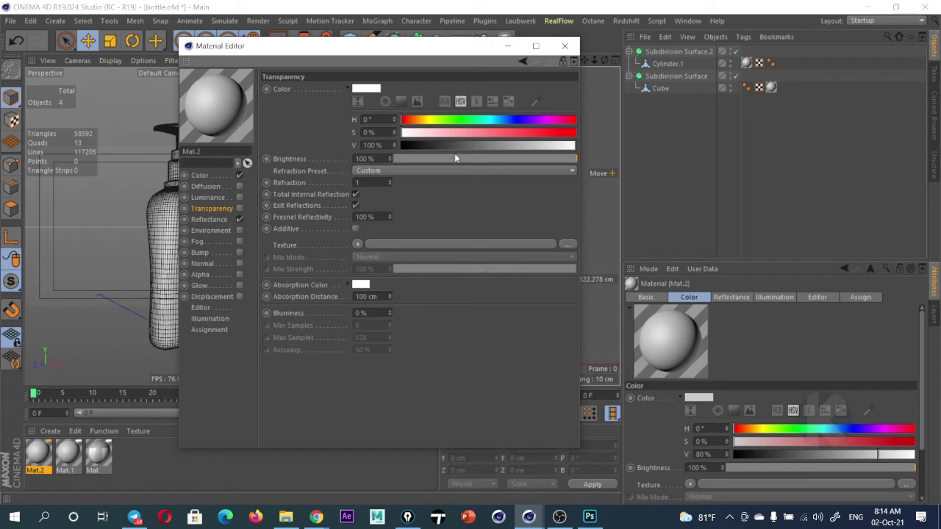
left_click(240, 209)
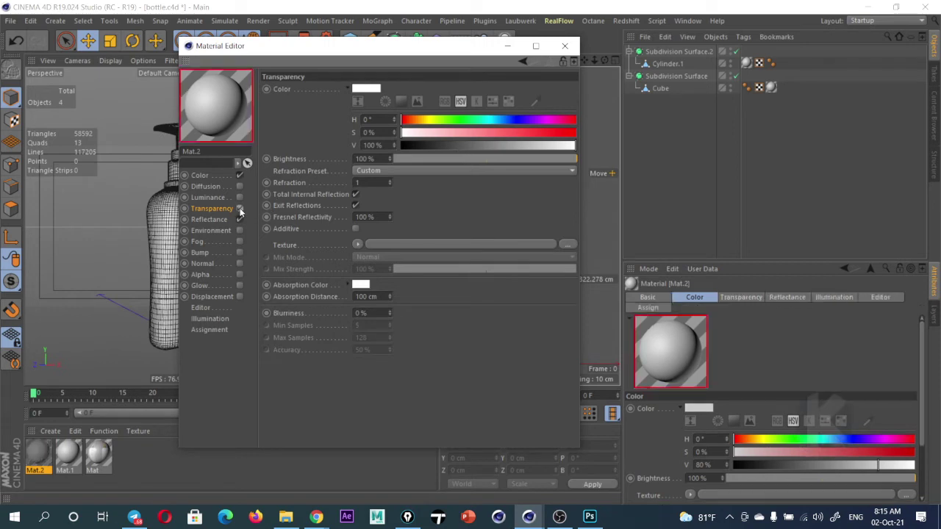
left_click_drag(483, 146, 551, 147)
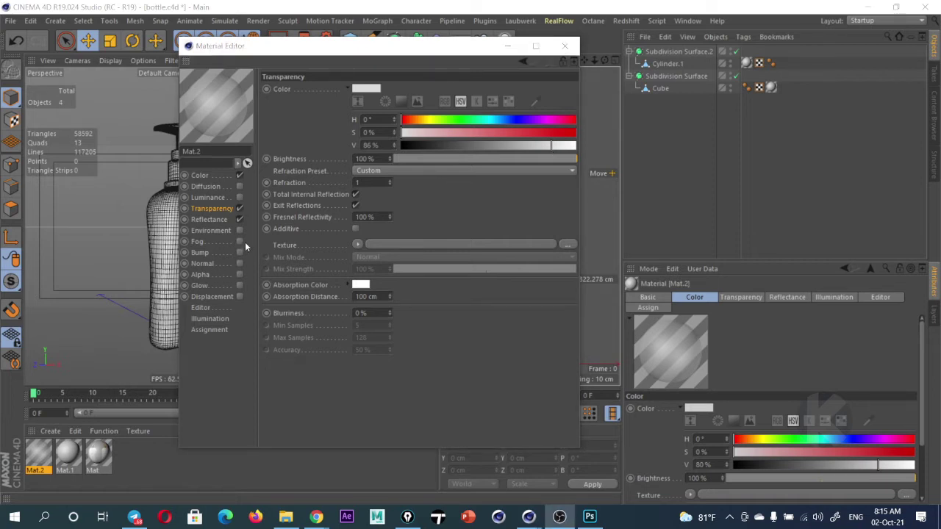
left_click(238, 209)
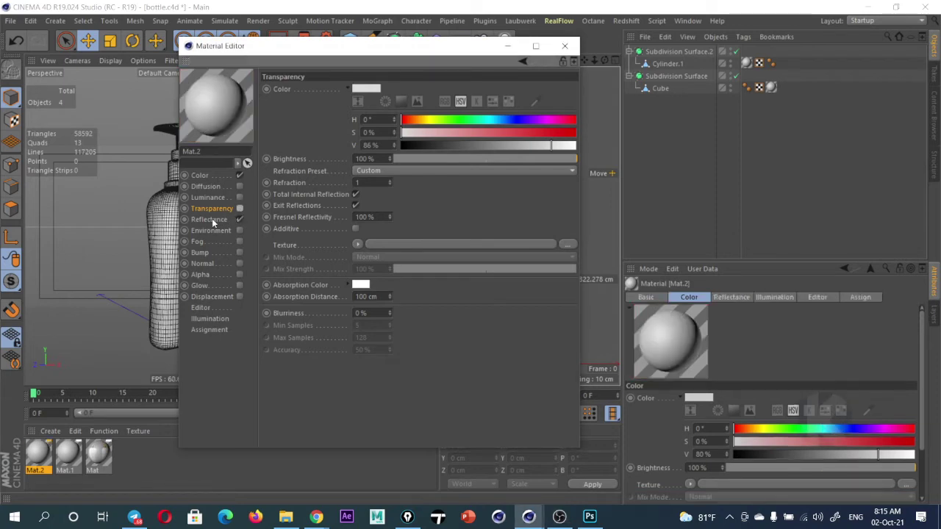
- Toggle Mat.2's Reflectance channel off and on twice to compare, leaving it enabled
left_click(209, 220)
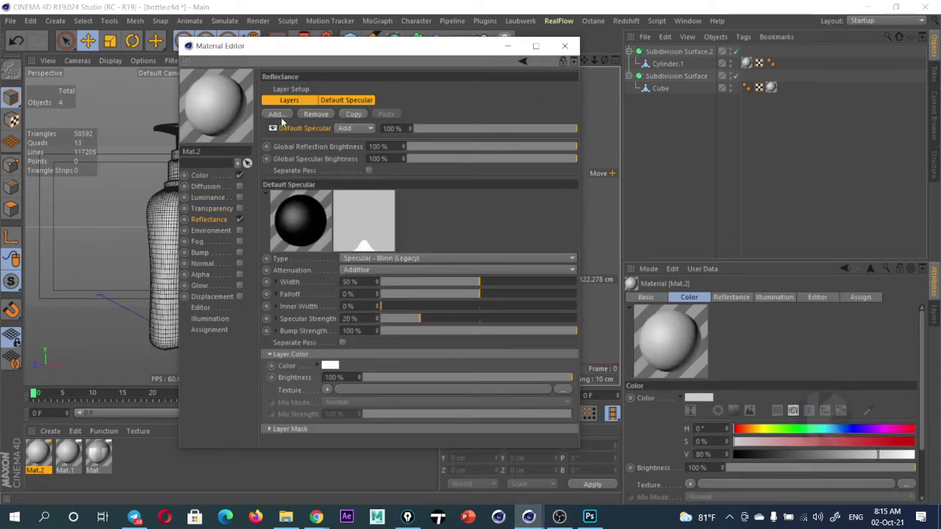
left_click(238, 220)
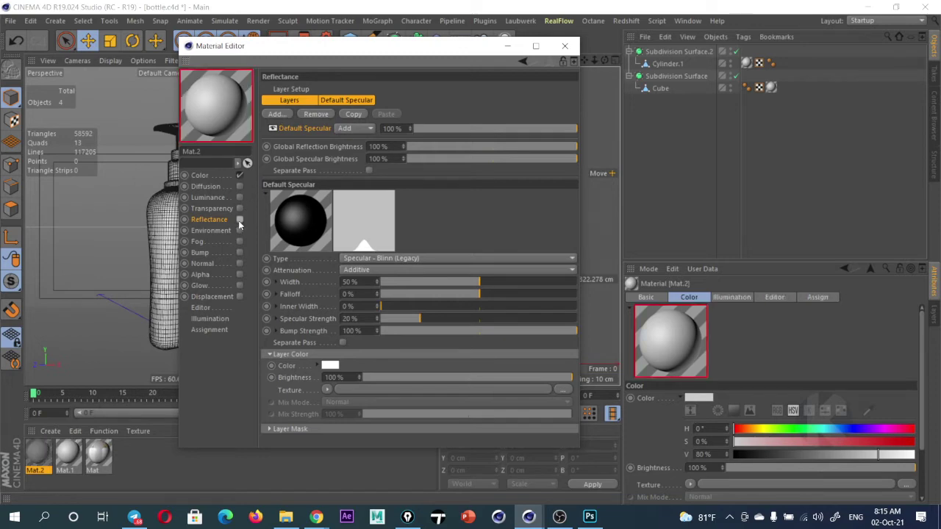
left_click(239, 220)
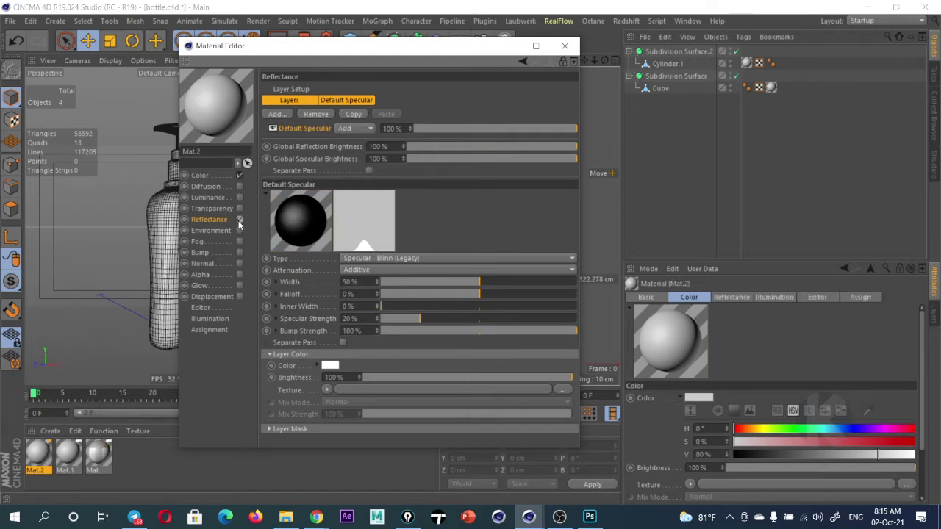
left_click(239, 220)
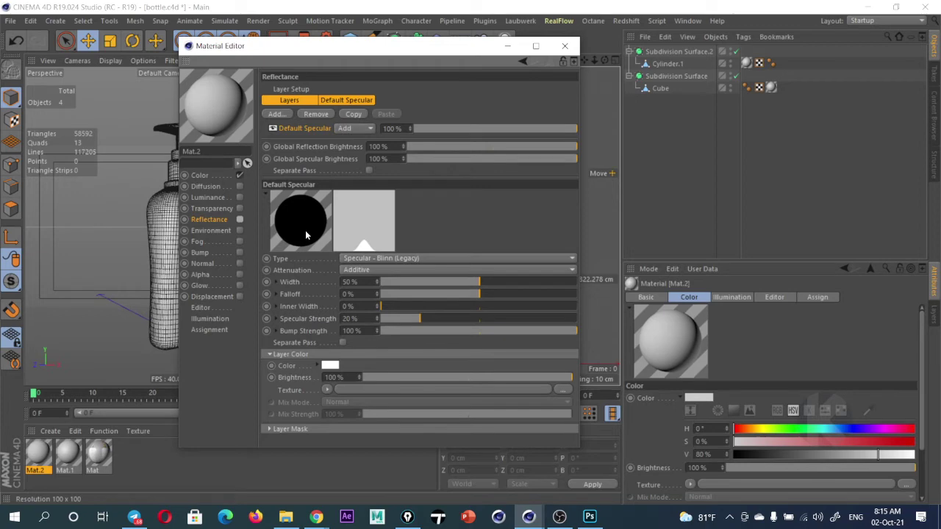
left_click(238, 220)
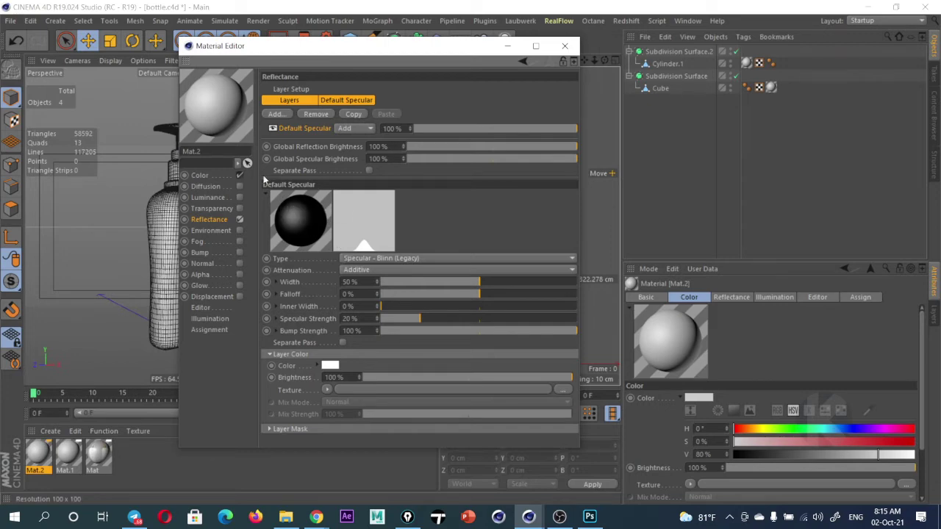
- Add a Reflection (Legacy) Layer 1 above Default Specular and set its strength to 15%
scroll(230, 116, "up", 1)
left_click(280, 116)
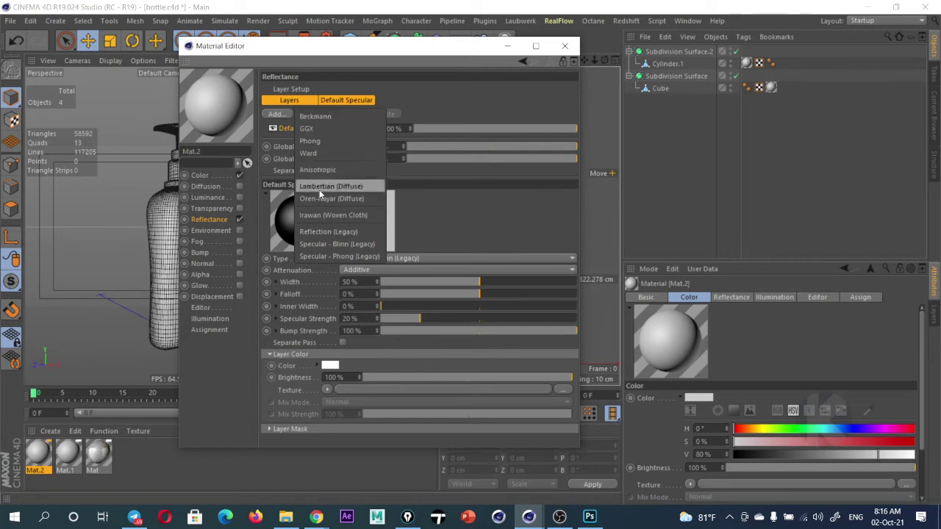
left_click(345, 232)
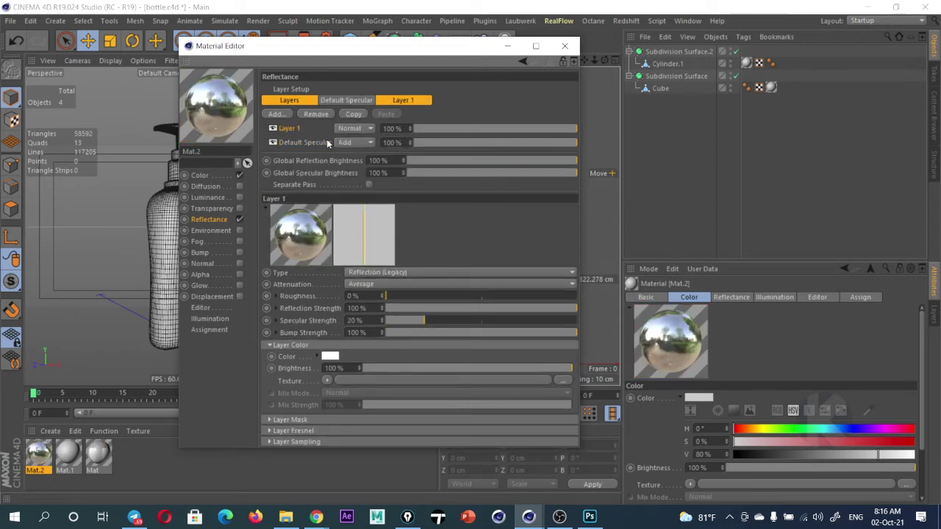
left_click(438, 129)
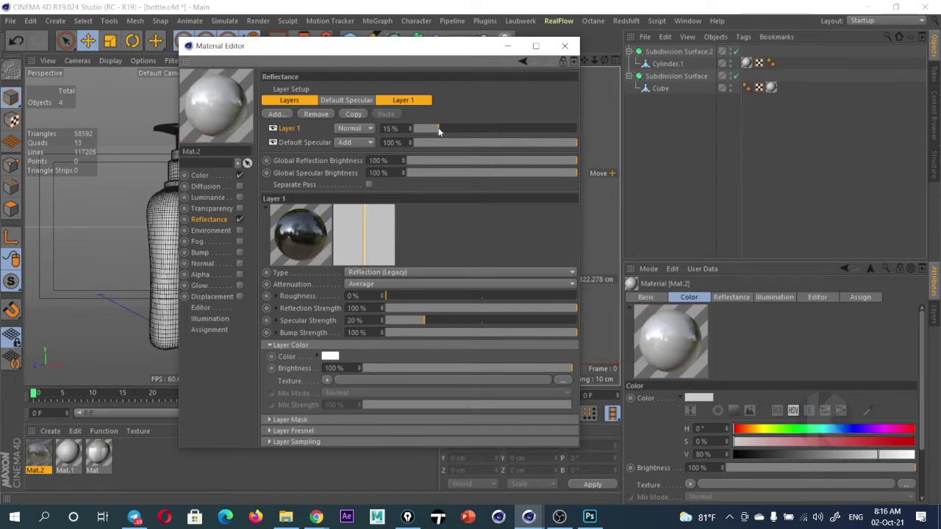
- Raise Layer 1's blend strength from 15% to 31% for a partial mirror-like reflection
mouse_move(439, 129)
left_mouse_down()
mouse_move(537, 130)
mouse_move(464, 129)
left_mouse_up()
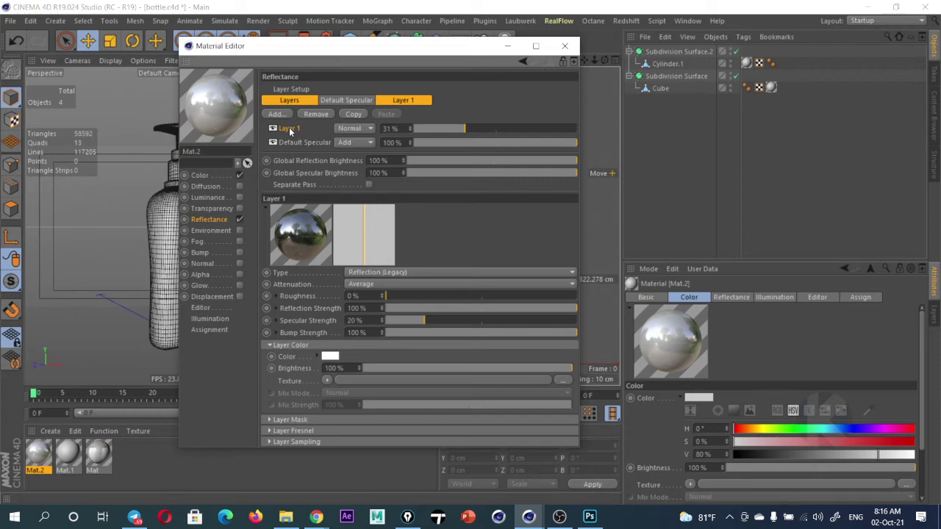
left_click_drag(191, 211, 234, 211)
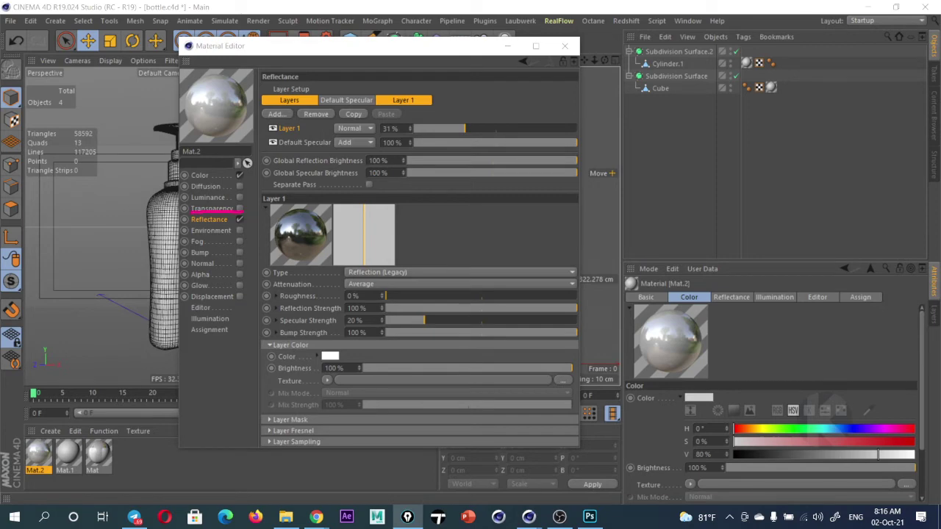
left_click_drag(270, 130, 324, 133)
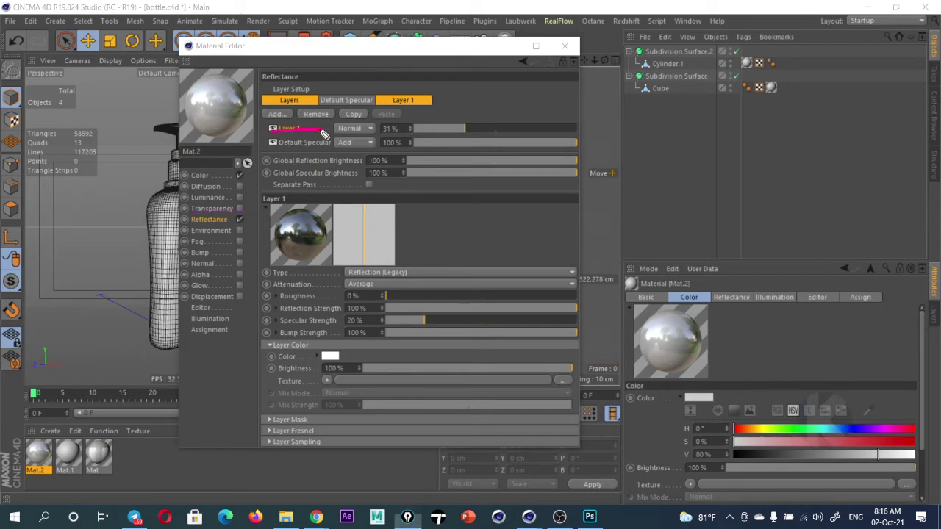
left_click_drag(263, 200, 297, 195)
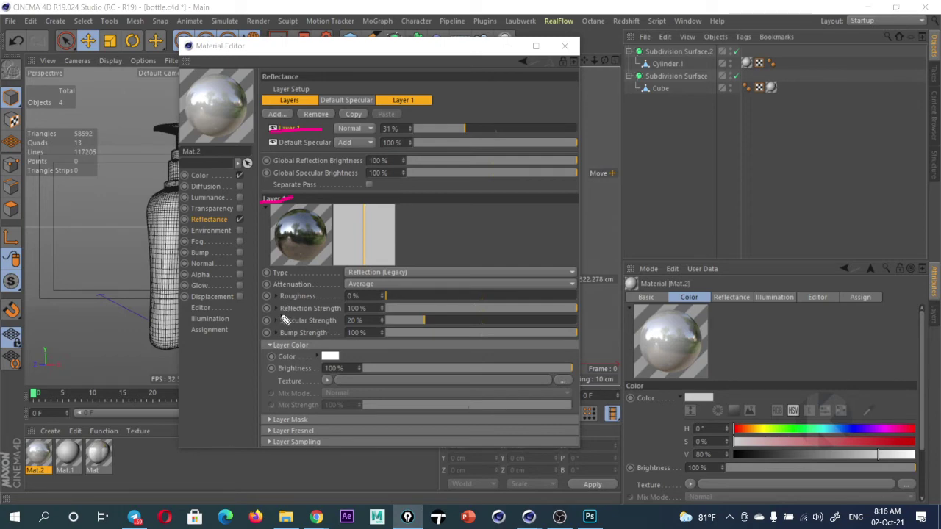
mouse_move(285, 321)
left_mouse_down()
mouse_move(346, 311)
mouse_move(294, 307)
left_mouse_up()
left_click_drag(387, 309, 571, 315)
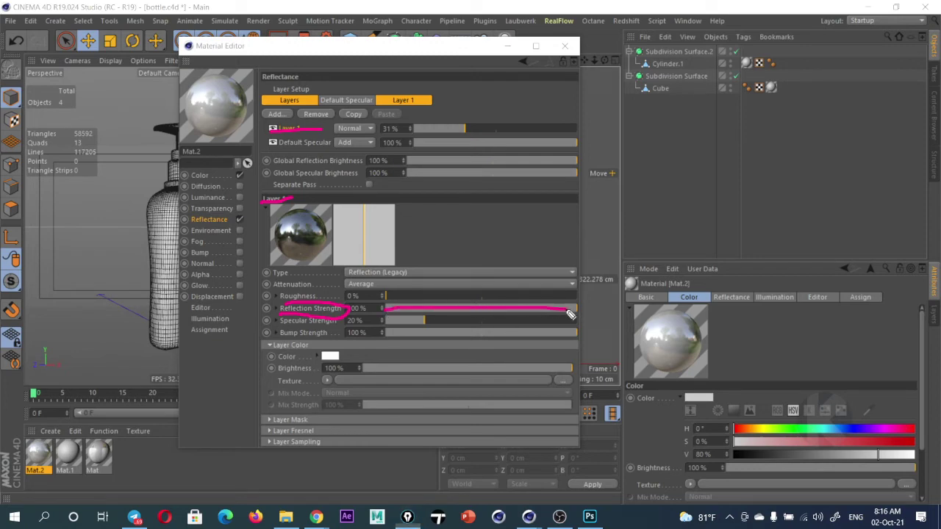
left_click_drag(480, 296, 480, 338)
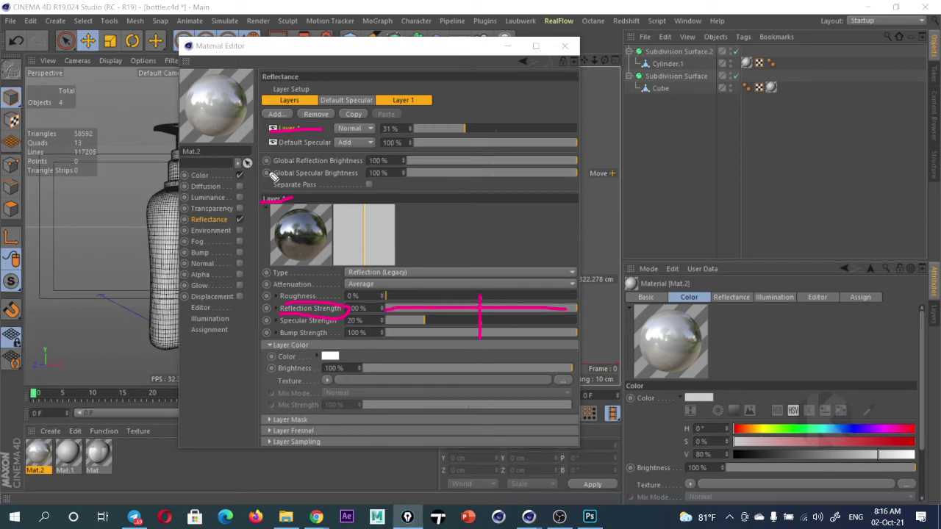
mouse_move(243, 73)
left_mouse_down()
mouse_move(220, 110)
mouse_move(206, 77)
left_mouse_up()
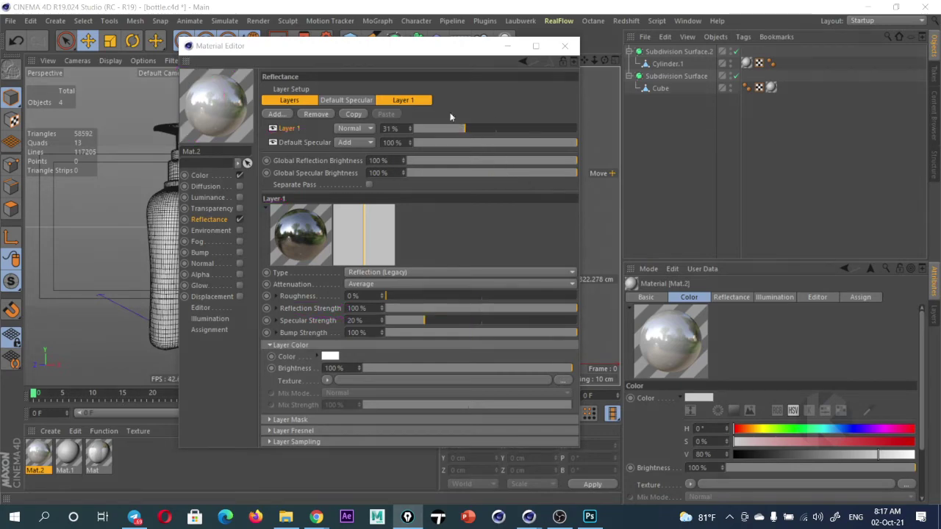
- Blend Layer 1 at 100% and lower its Reflection Strength to 18%
left_click_drag(463, 130, 588, 132)
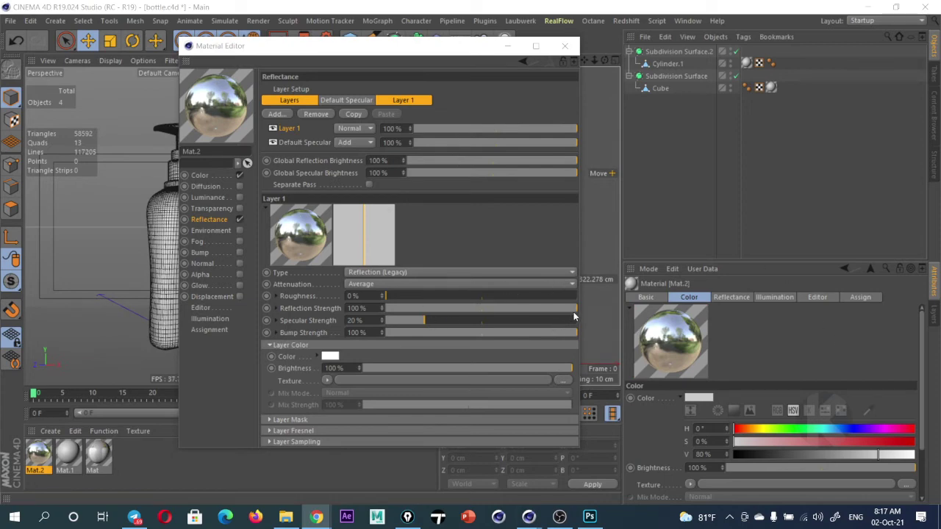
left_click_drag(573, 308, 500, 307)
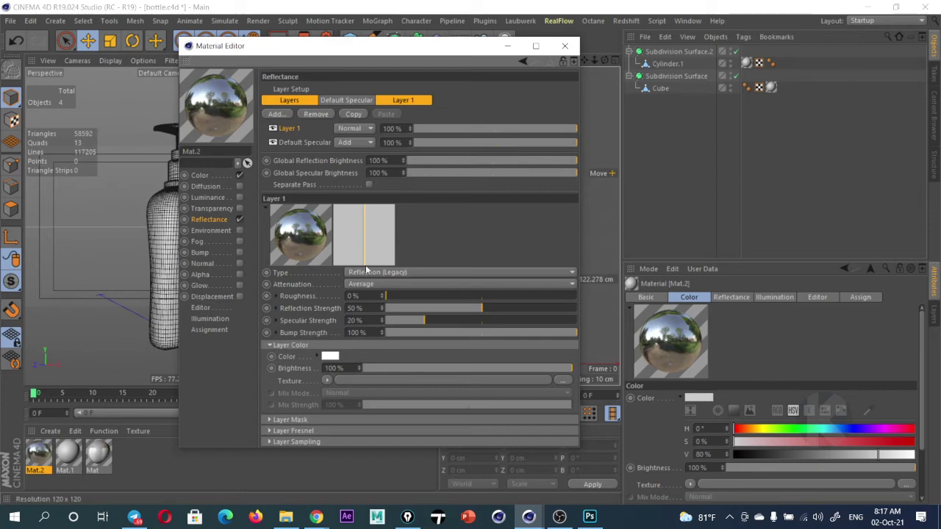
left_click_drag(465, 308, 425, 314)
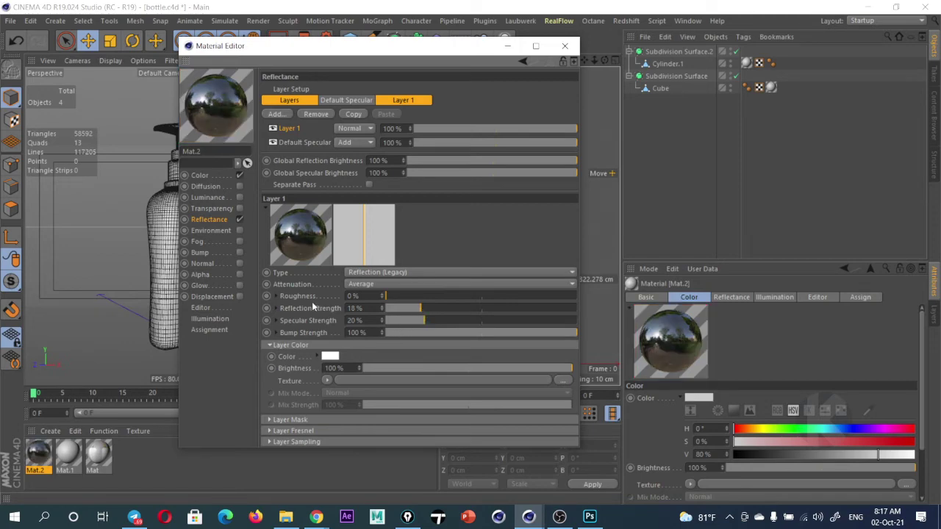
- Set Layer 1's Roughness to 17% for a softer glossy reflection
left_click(282, 295)
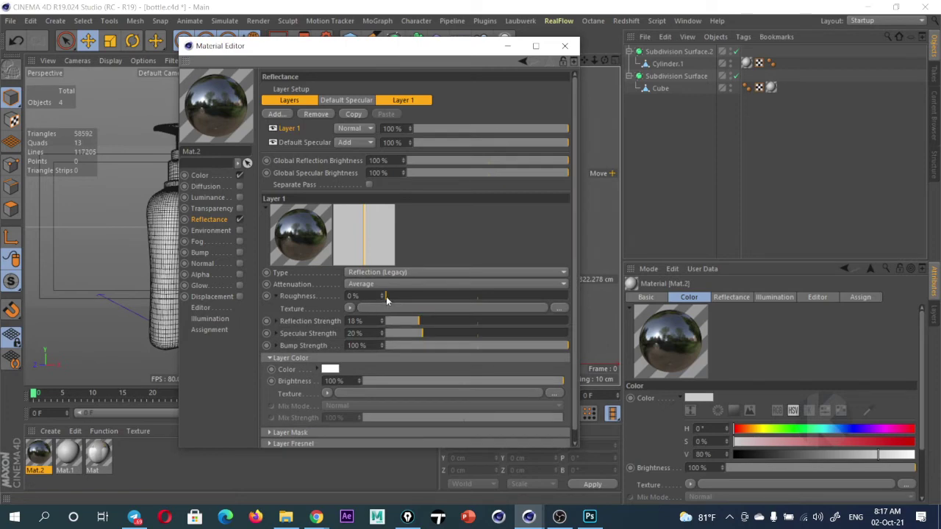
left_click_drag(386, 296, 503, 299)
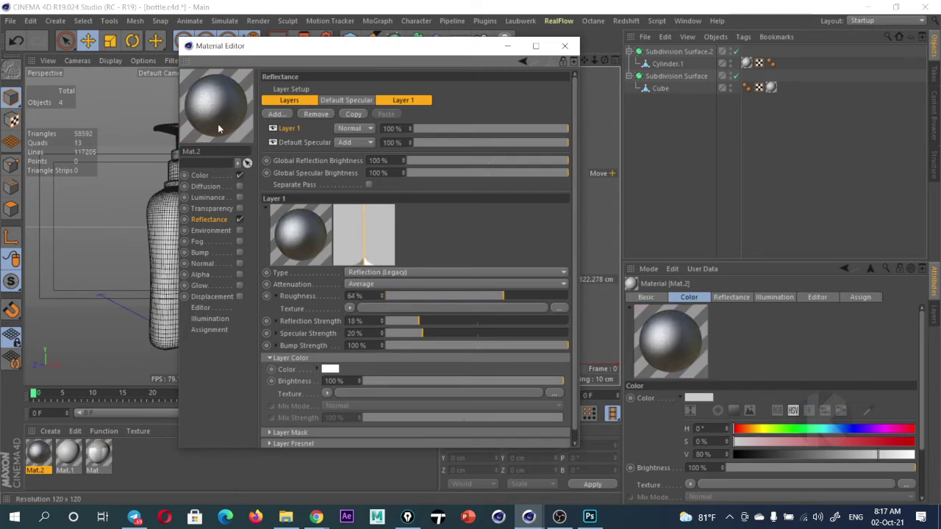
left_click_drag(497, 295, 415, 300)
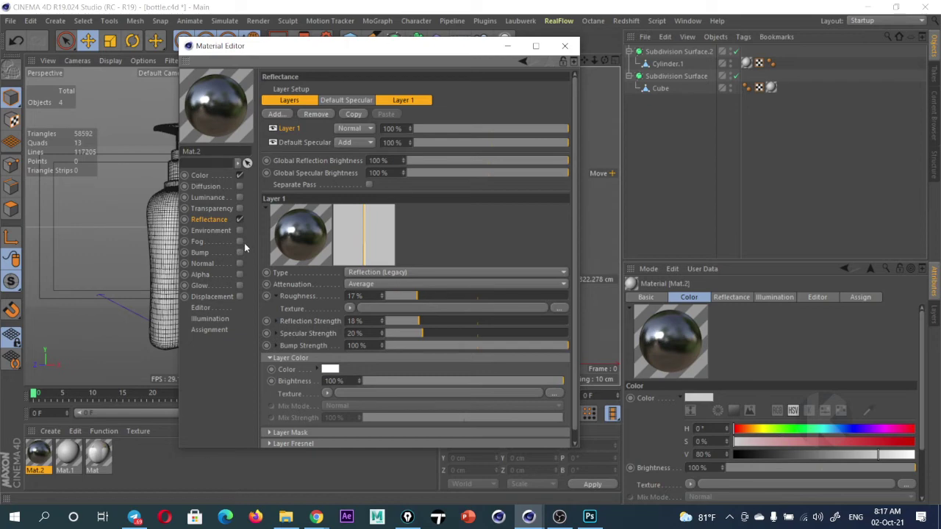
- Show Mat.2's Bump and then Displacement settings, underlining both channels with the screen pen
left_click(203, 253)
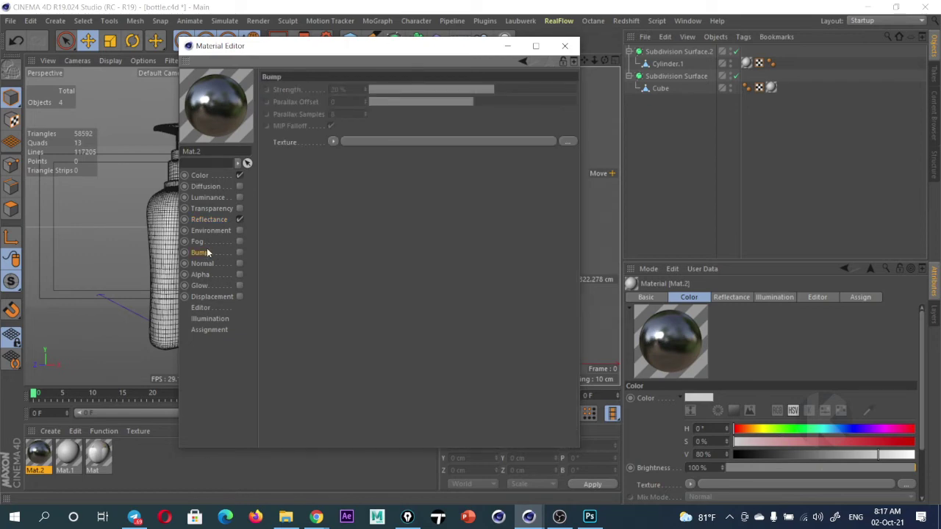
left_click(212, 296)
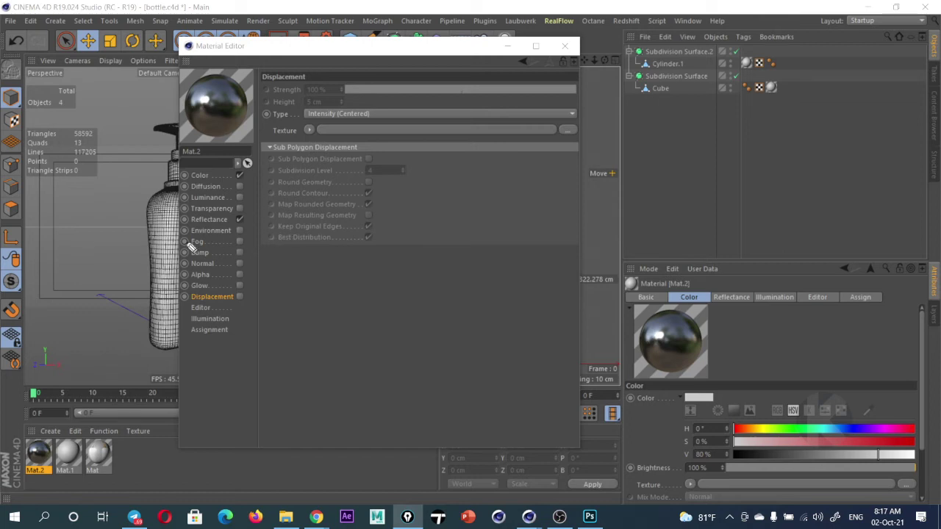
left_click_drag(187, 254, 226, 259)
left_click_drag(190, 301, 245, 309)
- Draw arrows linking the channels to a handwritten 'Image' note, then clear the annotations
left_click_drag(246, 254, 250, 310)
mouse_move(335, 255)
left_mouse_down()
mouse_move(336, 296)
mouse_move(353, 273)
mouse_move(380, 284)
mouse_move(394, 300)
mouse_move(395, 330)
mouse_move(416, 306)
left_mouse_up()
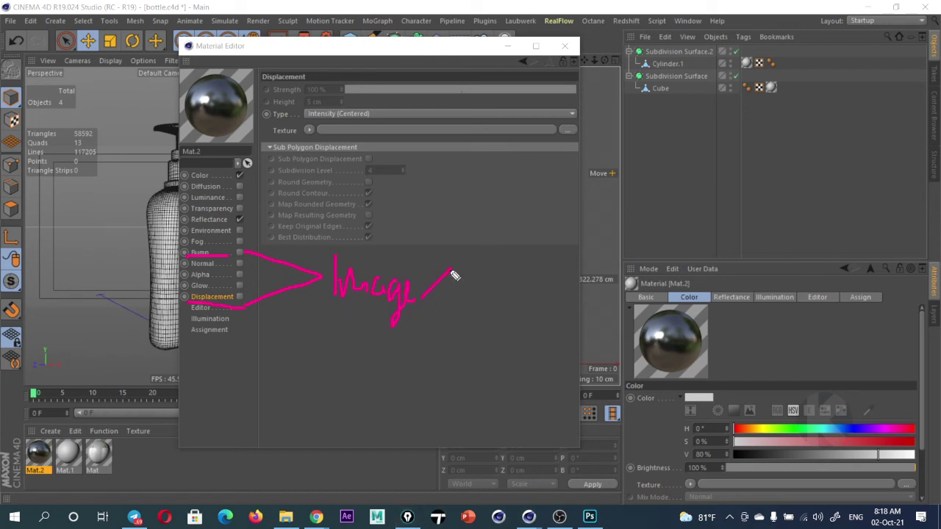
left_click_drag(450, 271, 478, 319)
mouse_move(447, 273)
left_mouse_down()
mouse_move(492, 233)
mouse_move(504, 255)
mouse_move(542, 248)
mouse_move(549, 232)
left_mouse_up()
left_click(507, 254)
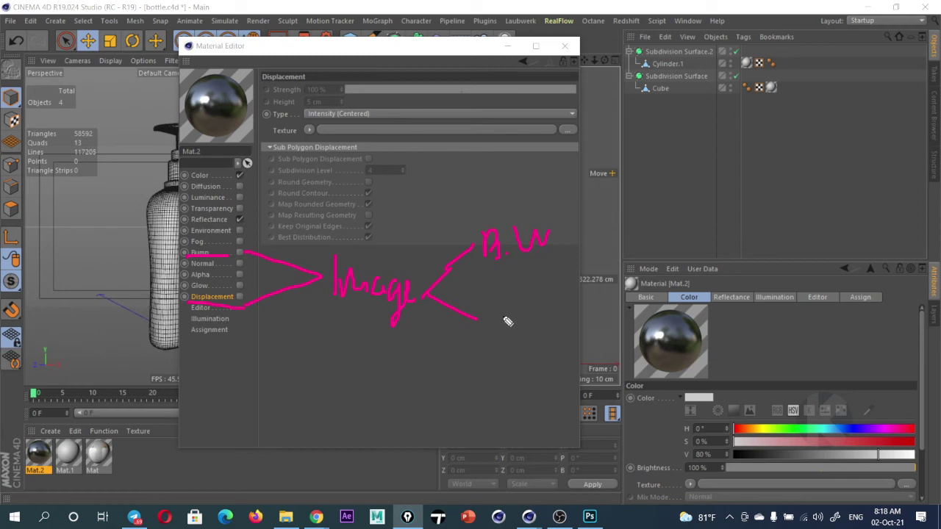
key("Escape")
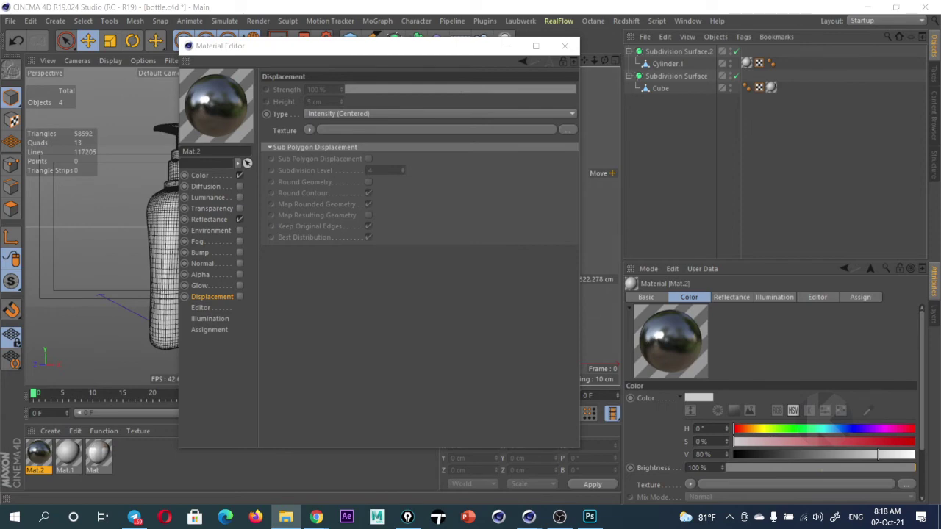
left_click_drag(345, 153, 156, 100)
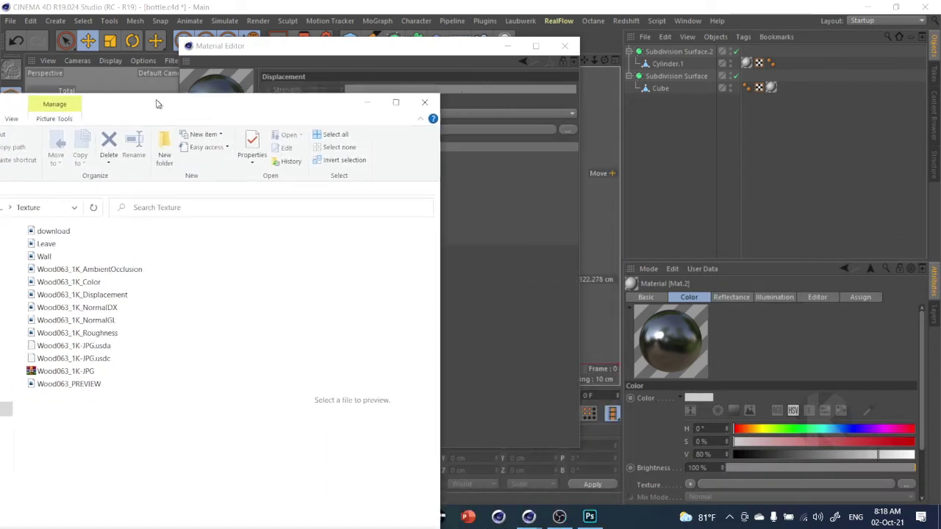
left_click(95, 279)
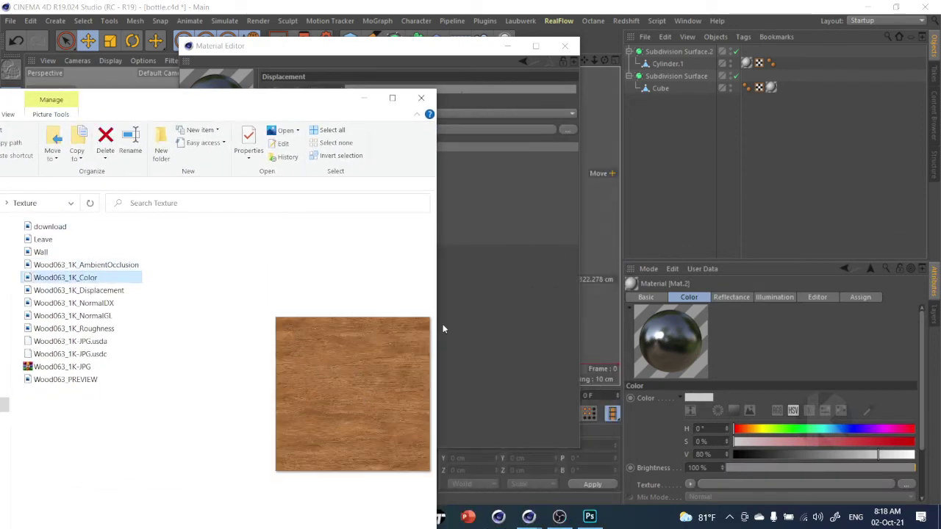
left_click_drag(437, 315, 640, 286)
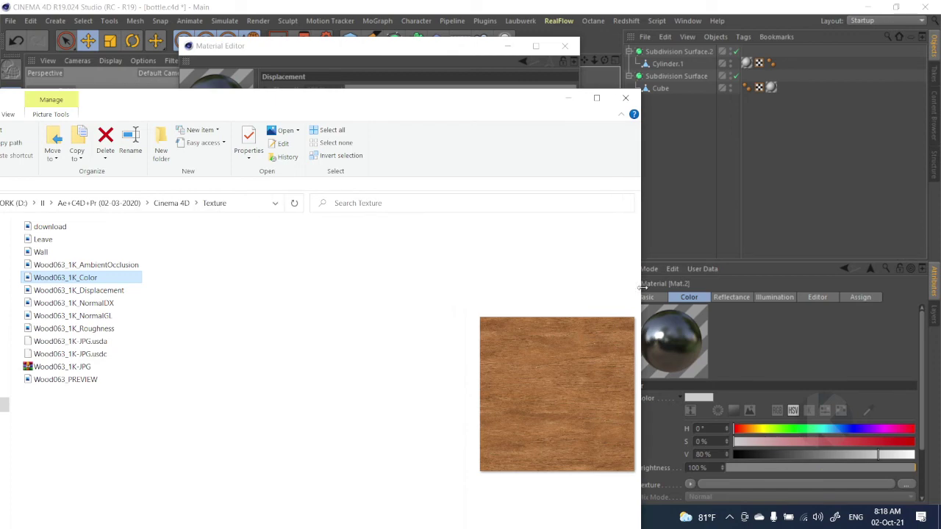
left_click(464, 287)
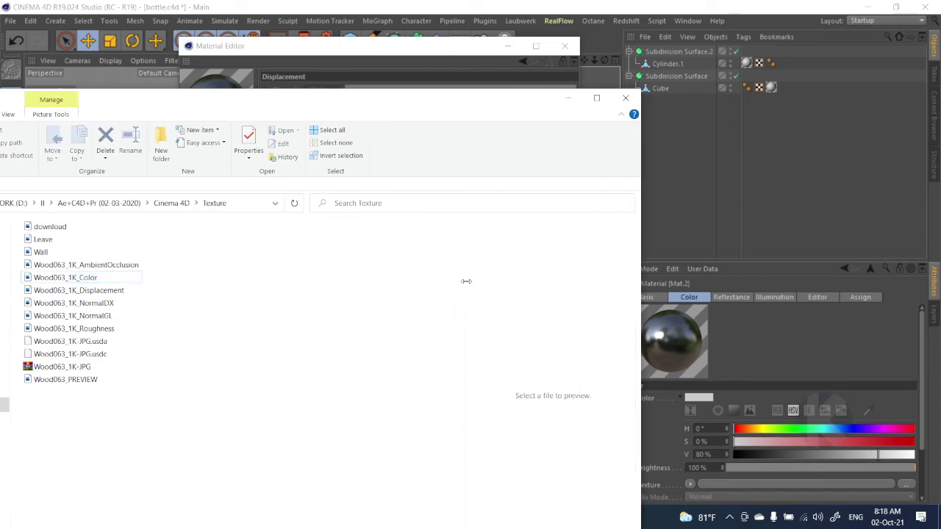
left_click(91, 279)
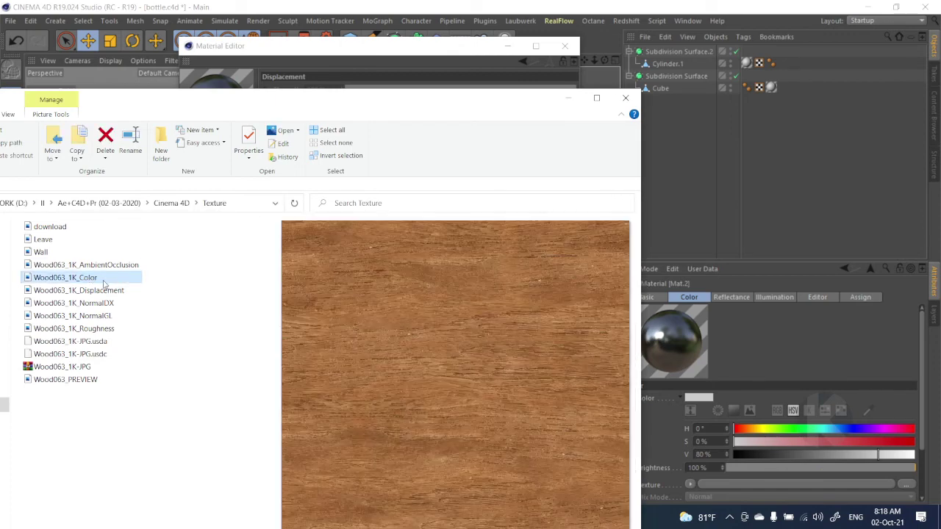
left_click(99, 292)
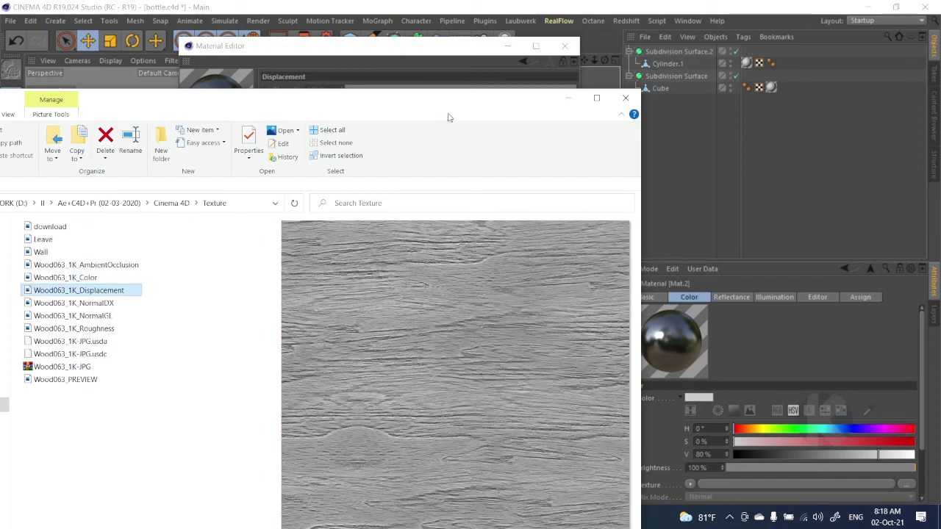
left_click_drag(424, 98, 419, 46)
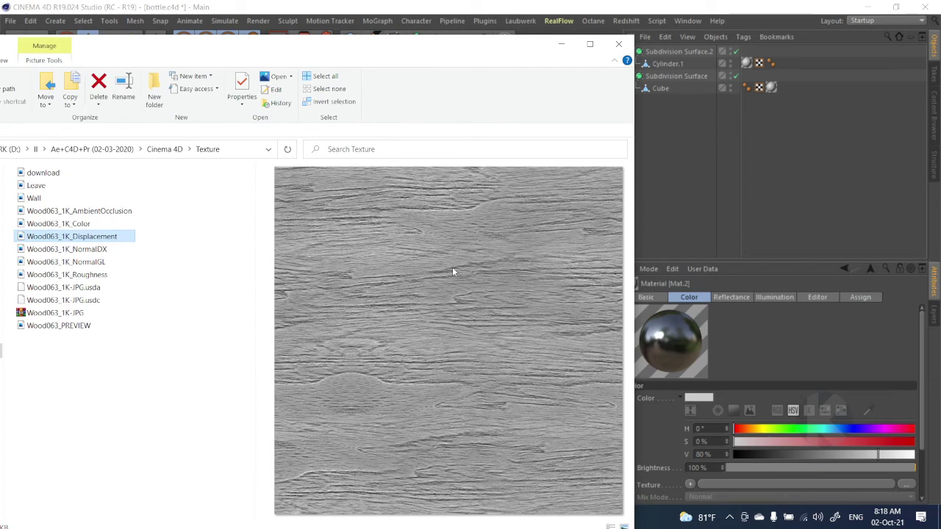
left_click(66, 262)
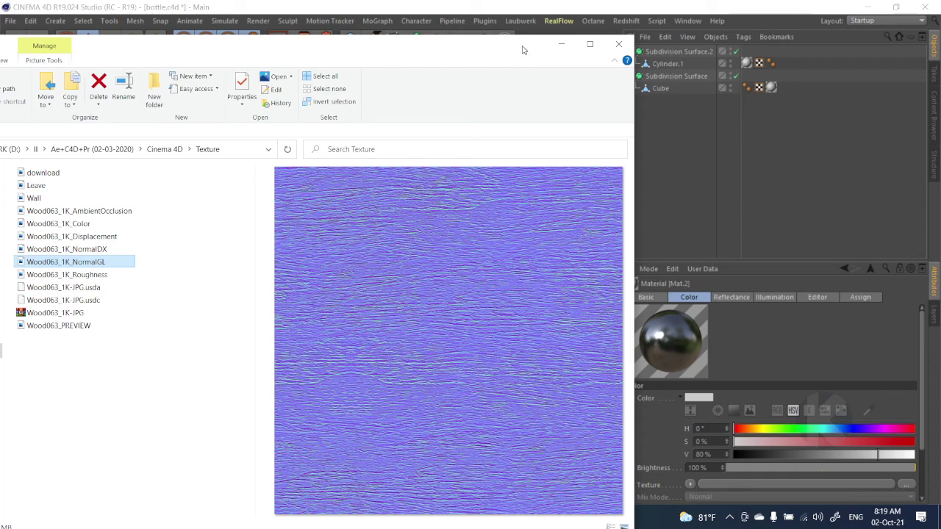
left_click_drag(522, 49, 545, 31)
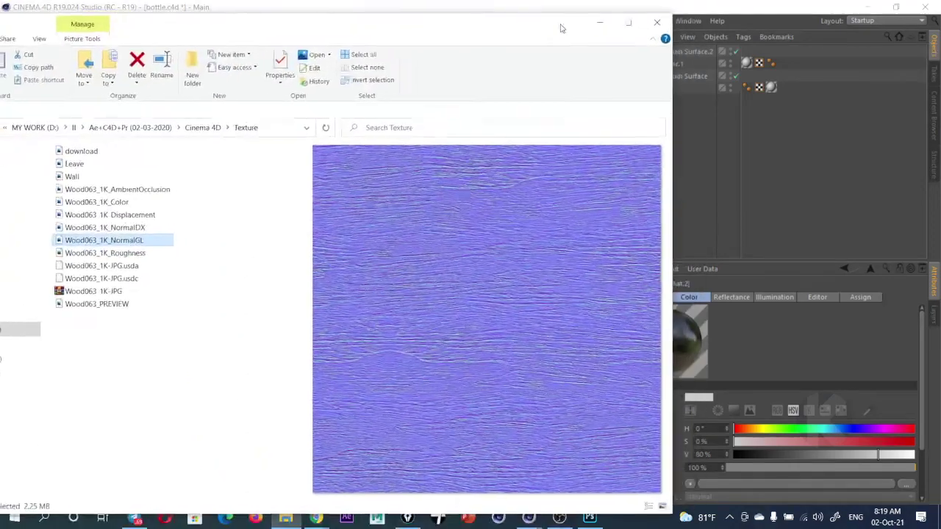
left_click_drag(545, 30, 926, 283)
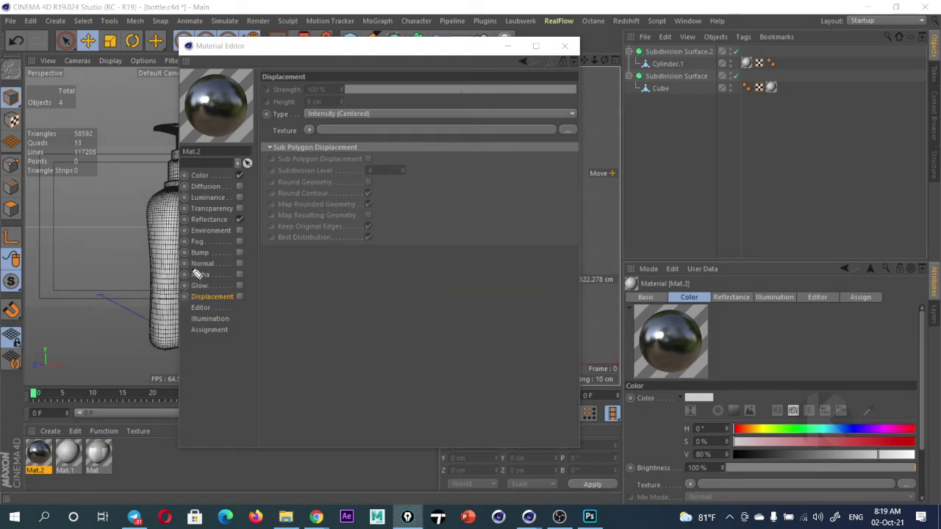
left_click_drag(192, 270, 304, 257)
left_click_drag(189, 269, 252, 270)
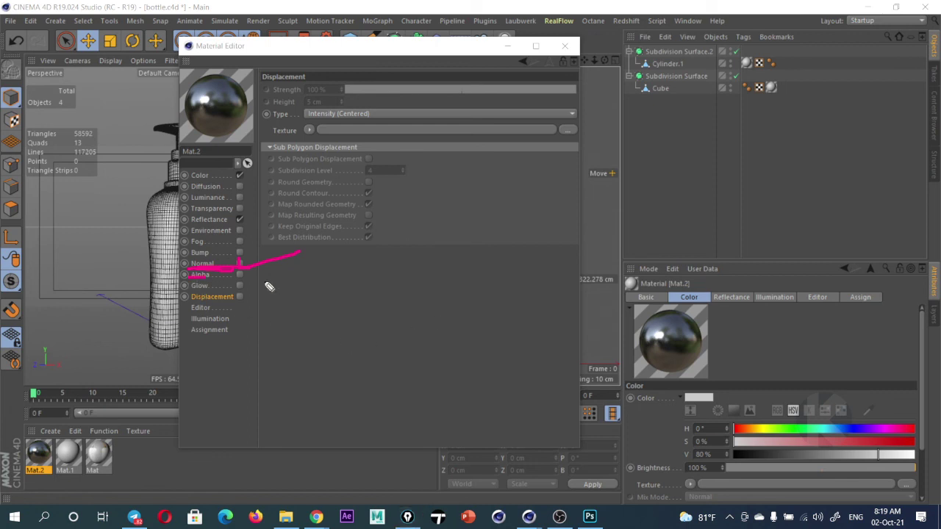
left_click_drag(191, 274, 279, 284)
left_click_drag(398, 279, 397, 412)
mouse_move(398, 277)
left_mouse_down()
mouse_move(515, 397)
mouse_move(372, 401)
left_mouse_up()
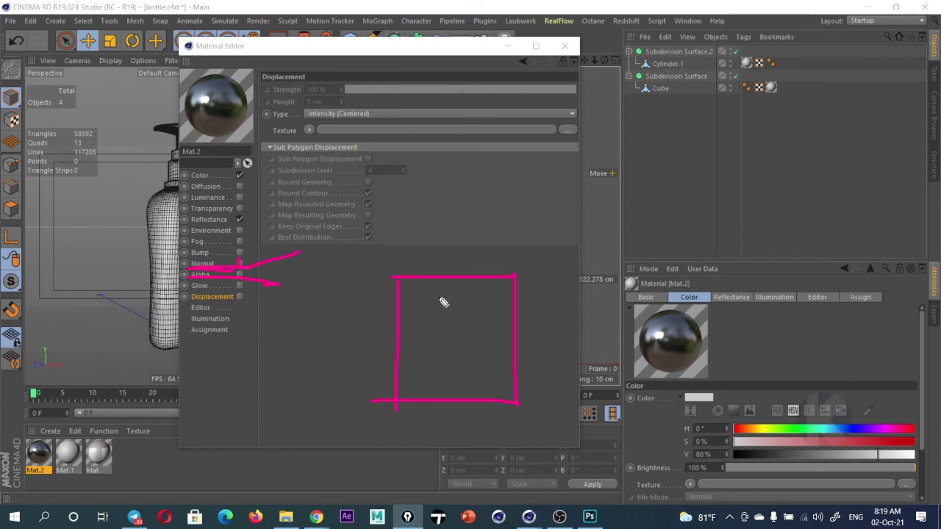
mouse_move(440, 298)
left_mouse_down()
mouse_move(480, 314)
mouse_move(439, 300)
left_mouse_up()
mouse_move(403, 294)
left_mouse_down()
mouse_move(420, 376)
mouse_move(481, 402)
mouse_move(491, 332)
mouse_move(477, 298)
left_mouse_up()
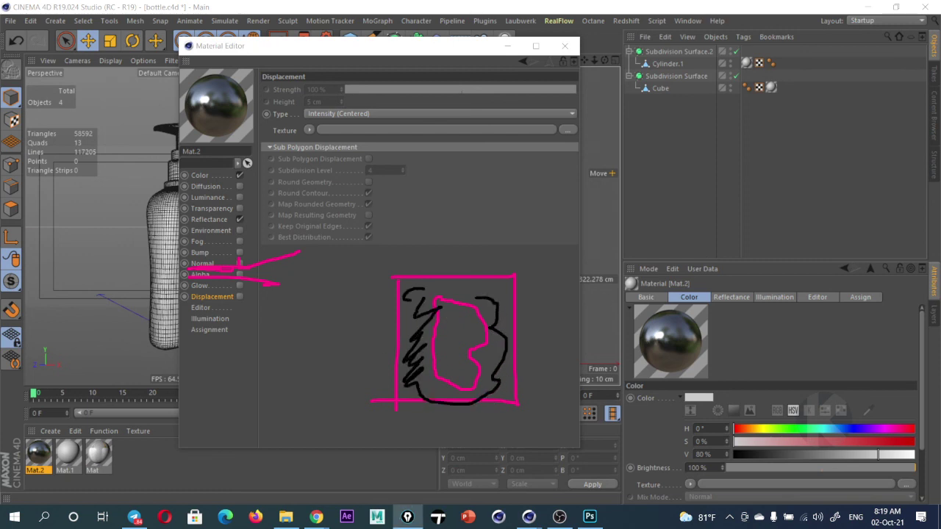
left_click_drag(459, 304, 446, 372)
key("e")
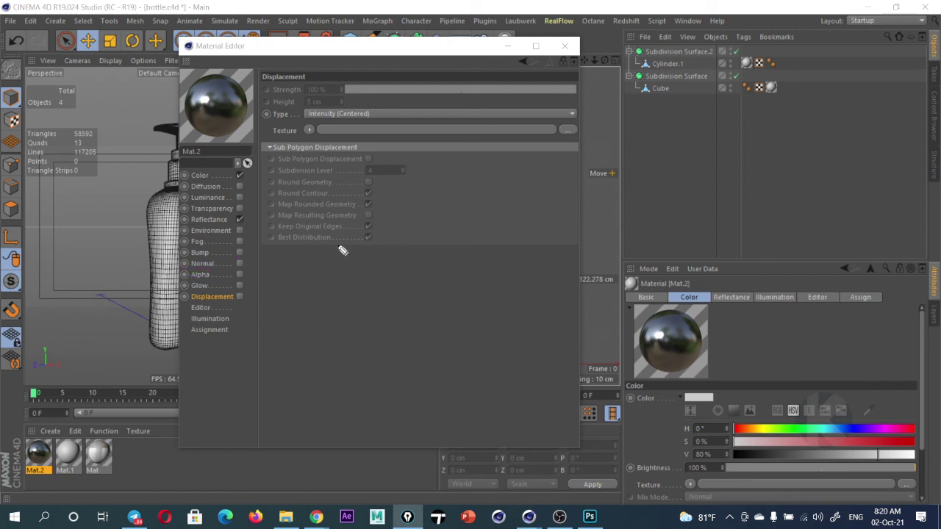
mouse_move(180, 261)
left_mouse_down()
mouse_move(200, 262)
mouse_move(182, 260)
left_mouse_up()
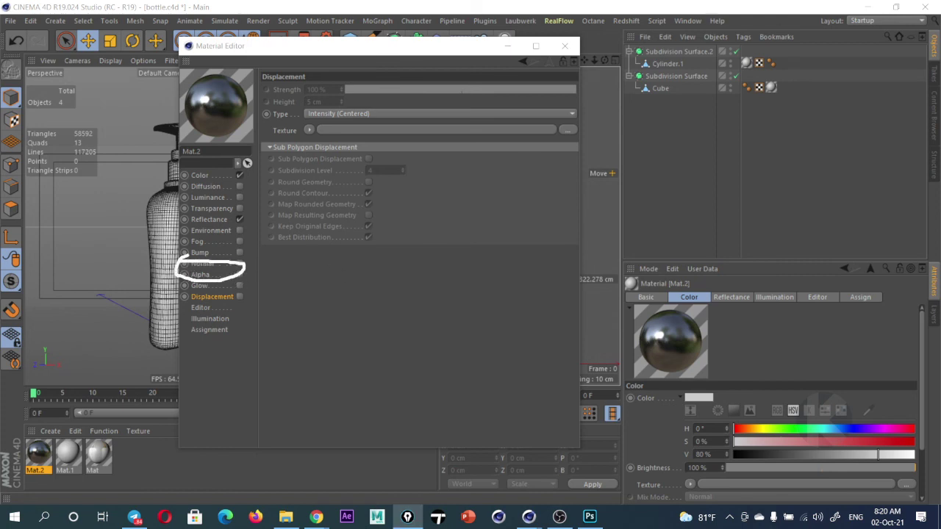
key("e")
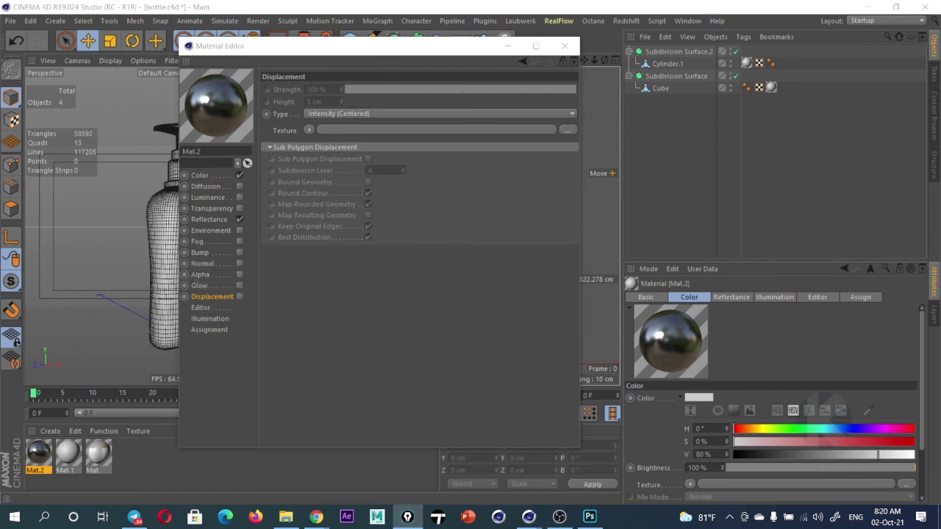
- Close the Material Editor, leaving the bottle's perspective and front views visible
left_click(568, 47)
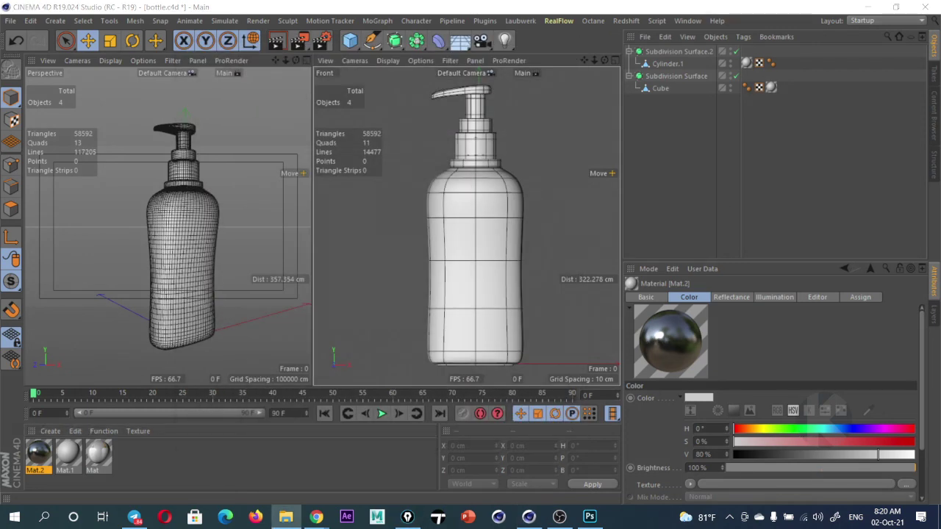